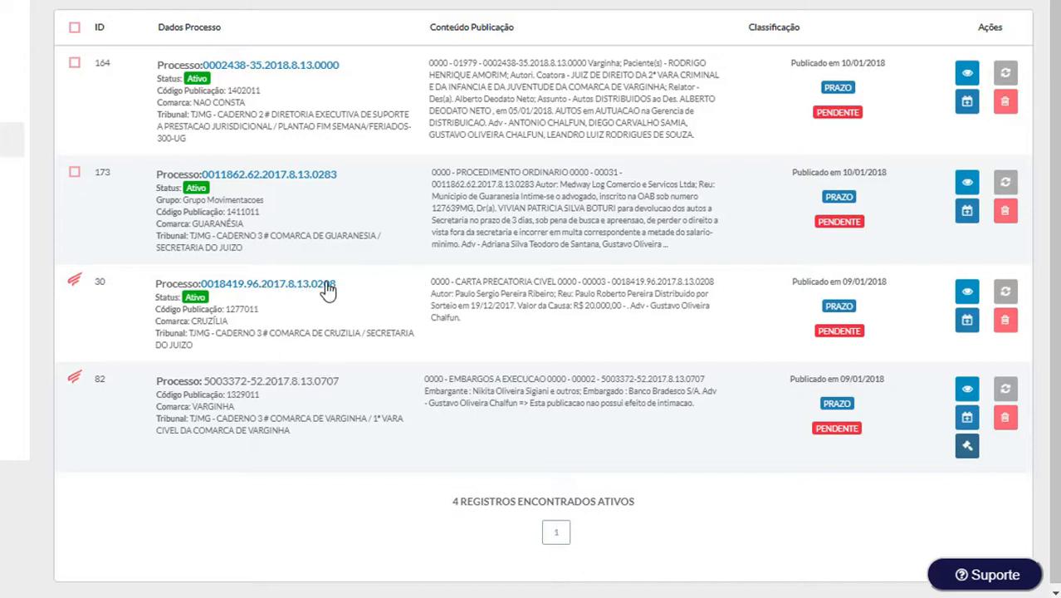
Step: Point out publications 30 and 82 in the publications list
{"action": "left_click_drag", "start_coordinate": [96, 283], "coordinate": [108, 282]}
{"action": "left_click_drag", "start_coordinate": [95, 379], "coordinate": [125, 383]}
{"action": "left_click", "coordinate": [274, 377]}
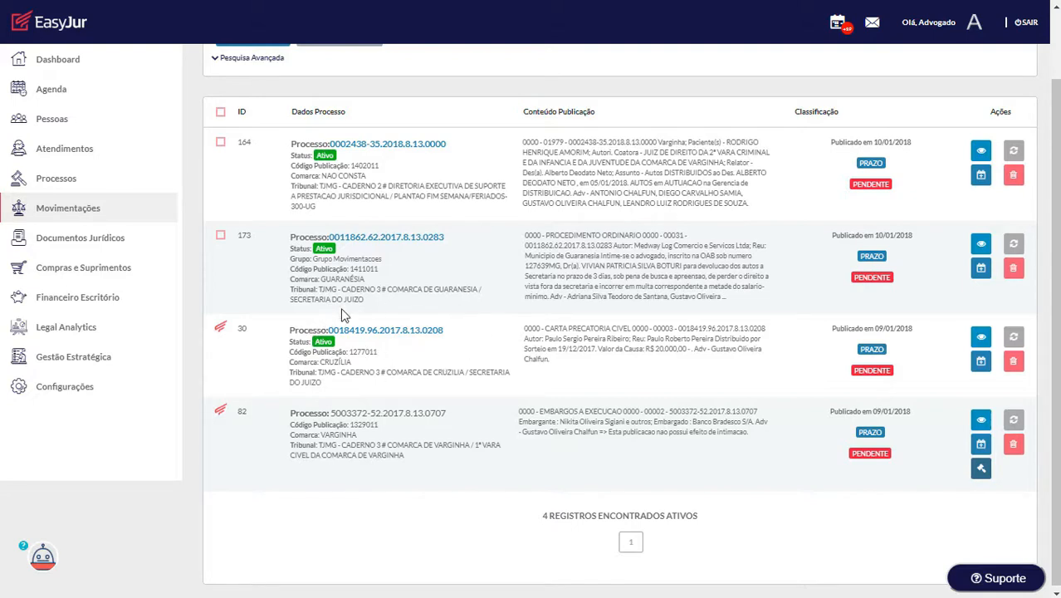
Step: Open publication 82's process record and check its Número (CNJ) before entering the client
{"action": "left_click", "coordinate": [981, 469]}
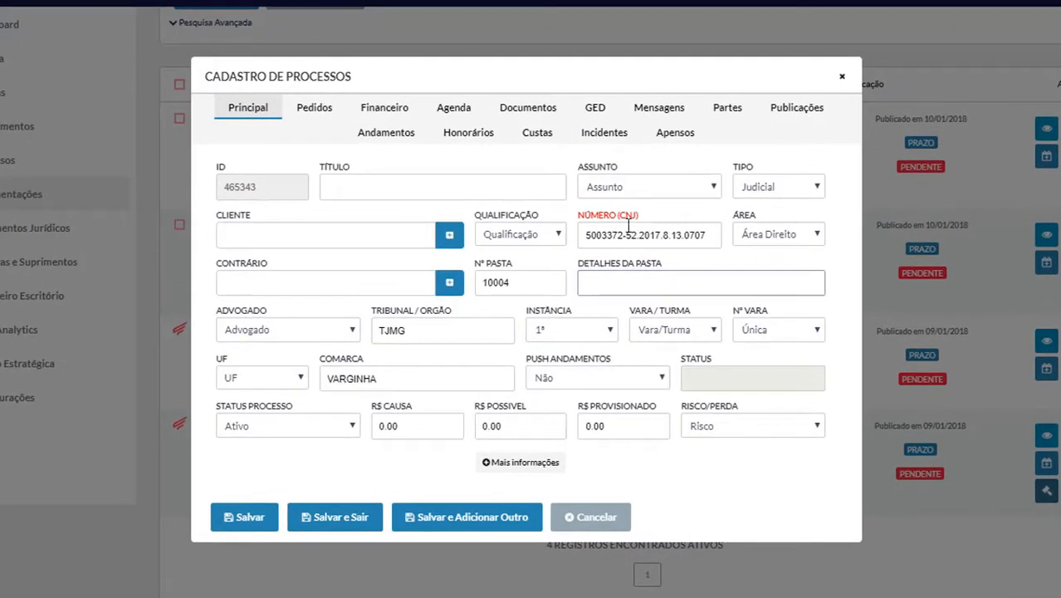
{"action": "left_click", "coordinate": [668, 235]}
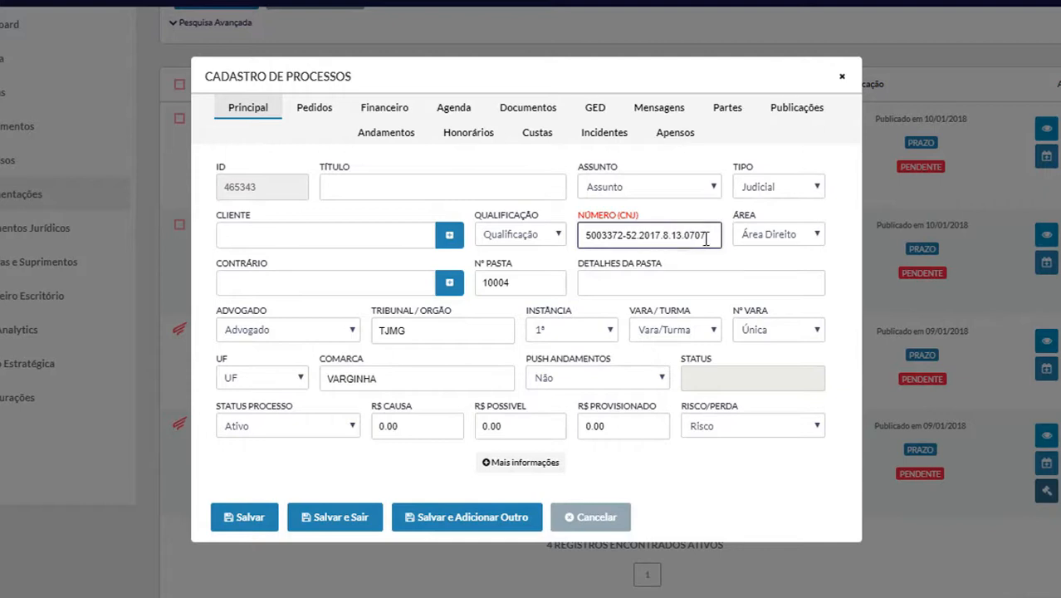
{"action": "left_click_drag", "start_coordinate": [714, 235], "coordinate": [556, 230]}
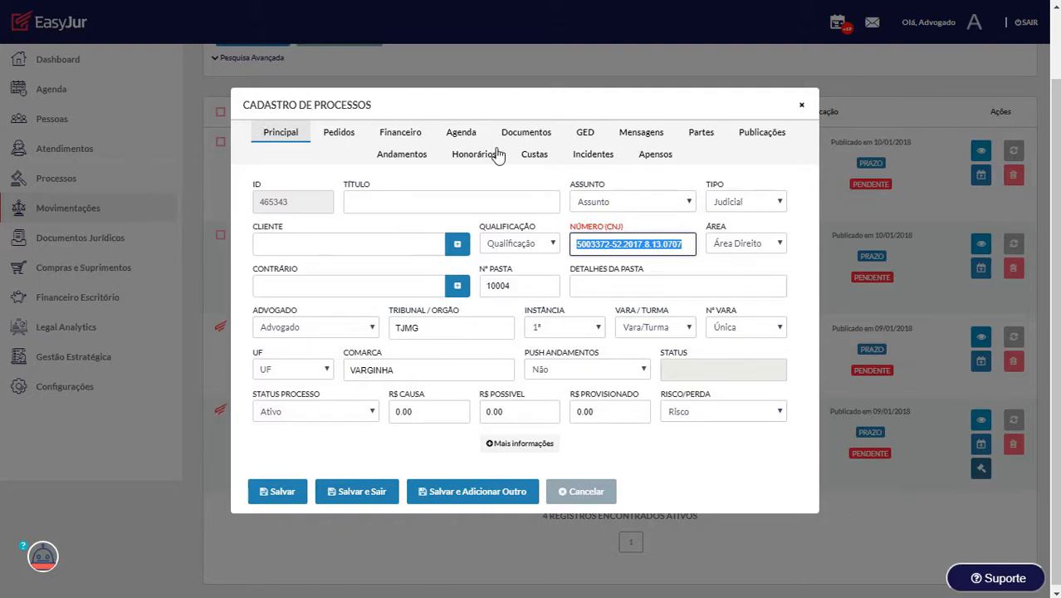
{"action": "left_click", "coordinate": [688, 243]}
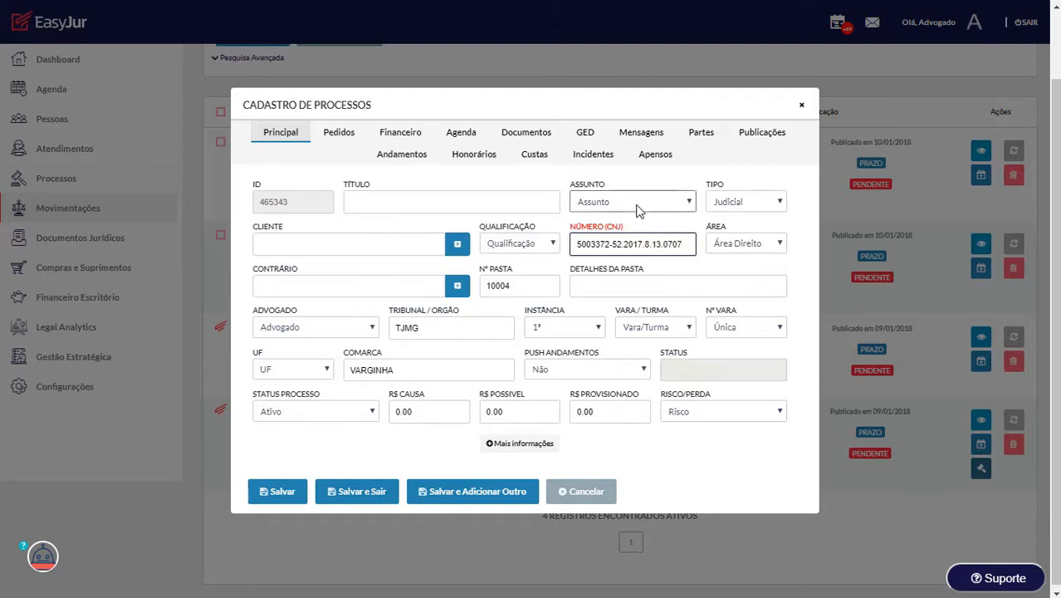
{"action": "left_click", "coordinate": [339, 241]}
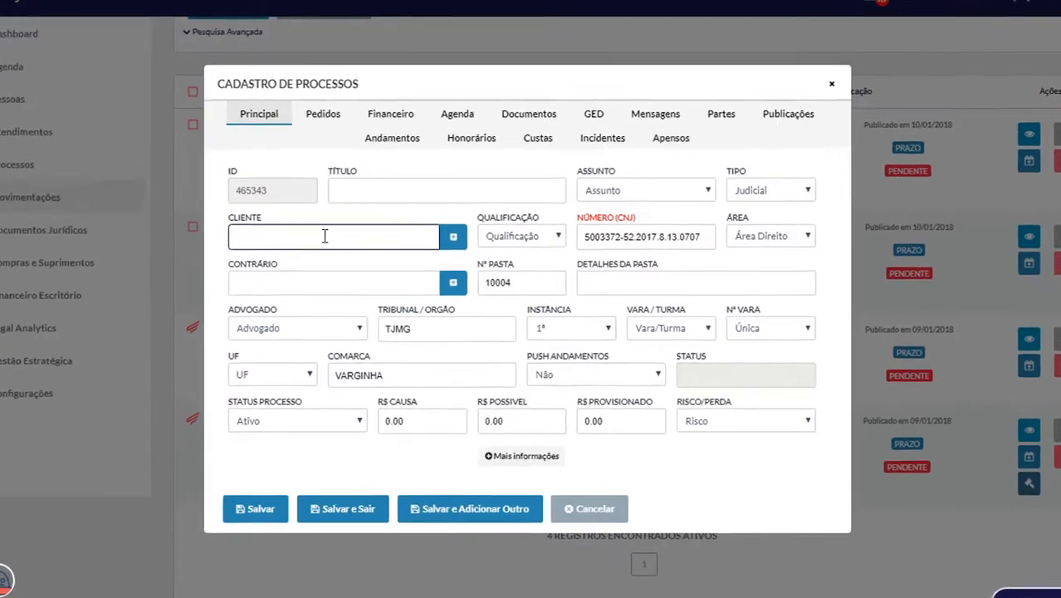
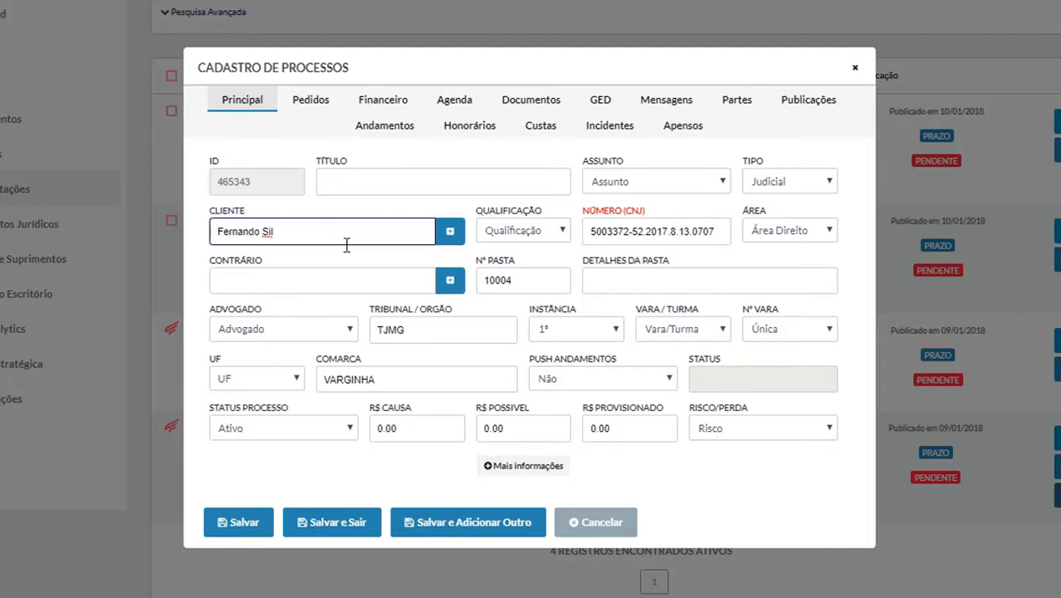
Step: Type the client's name in Cliente, find no match, and start registering a new client
{"action": "left_click", "coordinate": [458, 237]}
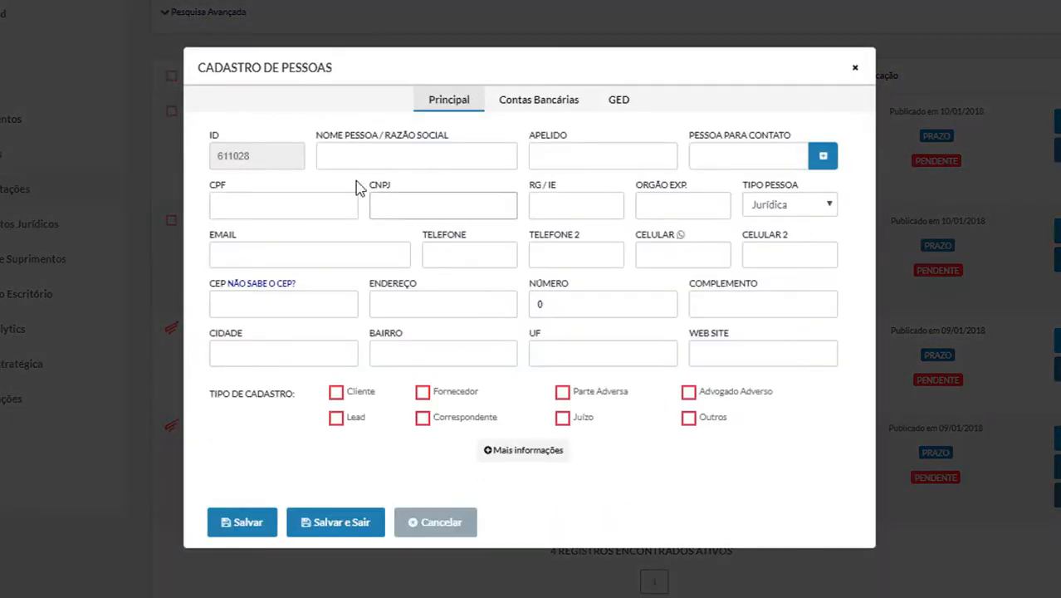
Step: Register the client's full name as a Cliente-type person and save back to the process form
{"action": "left_click", "coordinate": [360, 149]}
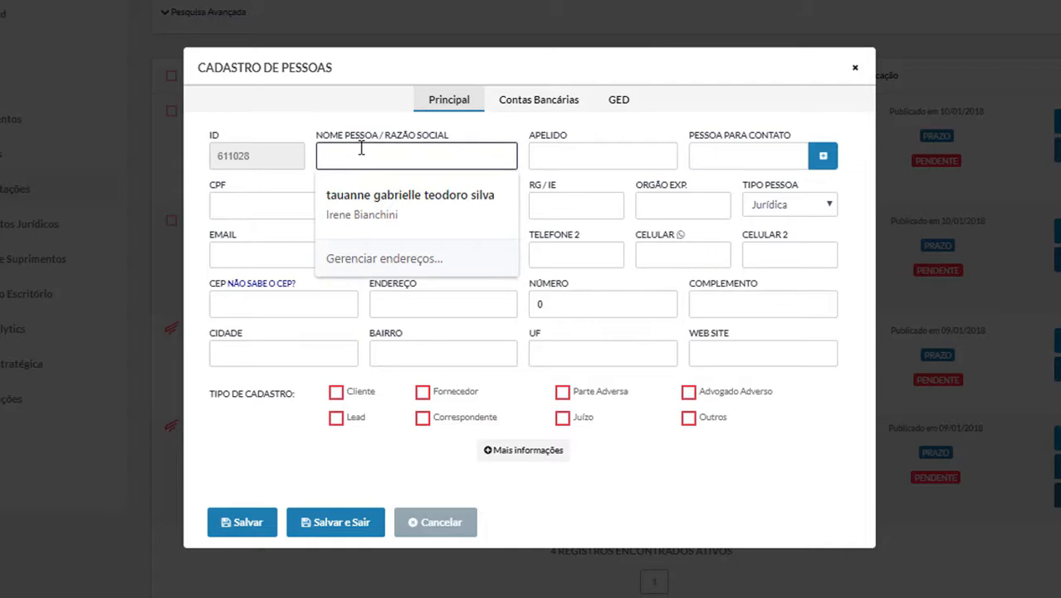
{"action": "left_click", "coordinate": [361, 148]}
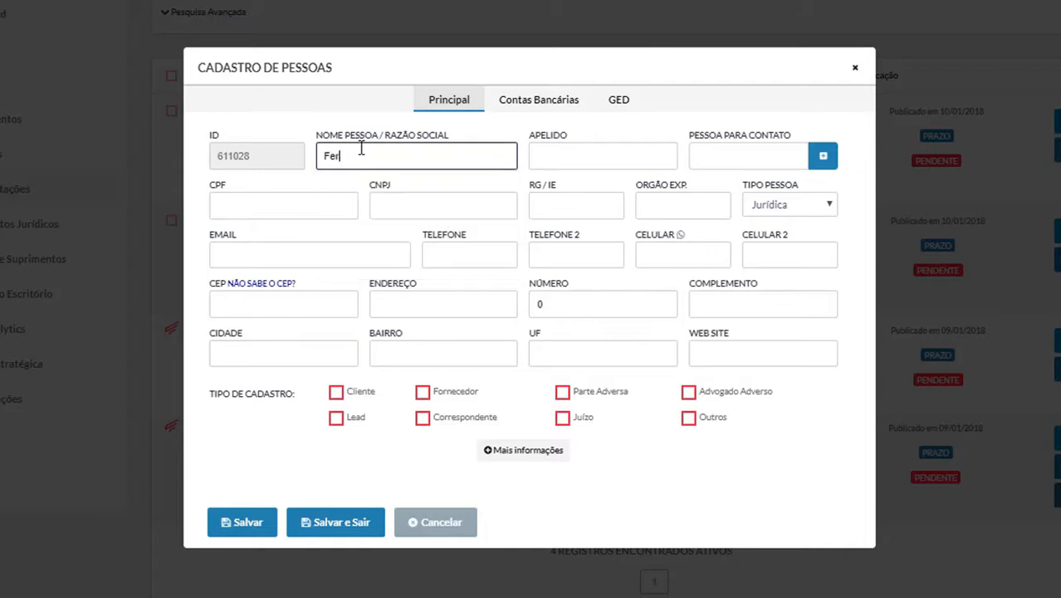
{"action": "left_click", "coordinate": [335, 392]}
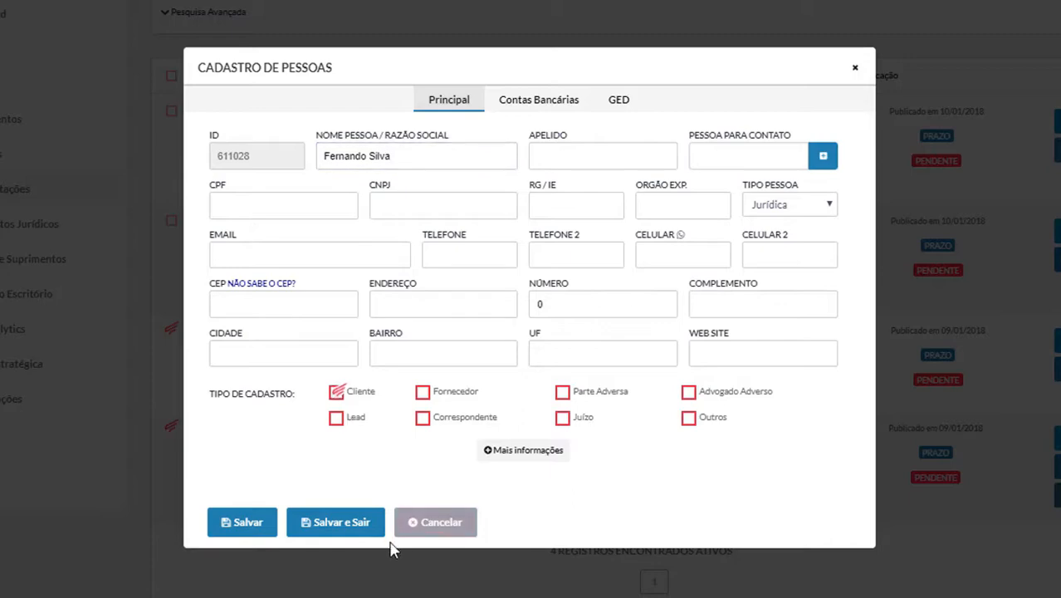
{"action": "left_click", "coordinate": [341, 522]}
{"action": "left_click", "coordinate": [308, 237]}
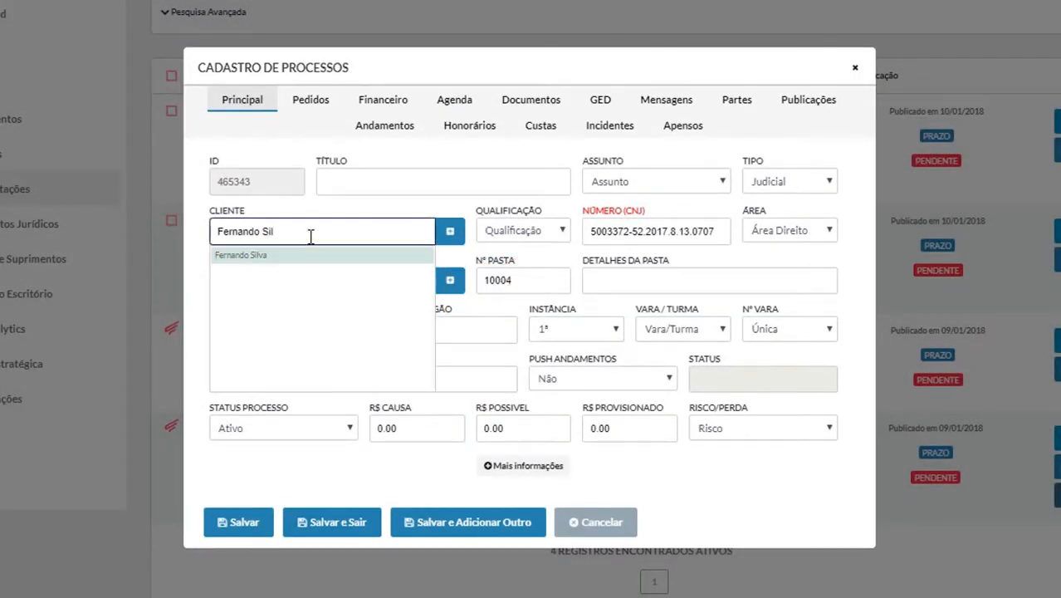
Step: Select the newly registered client for process 0707 and close the Cadastro de Processos form
{"action": "left_click", "coordinate": [313, 257]}
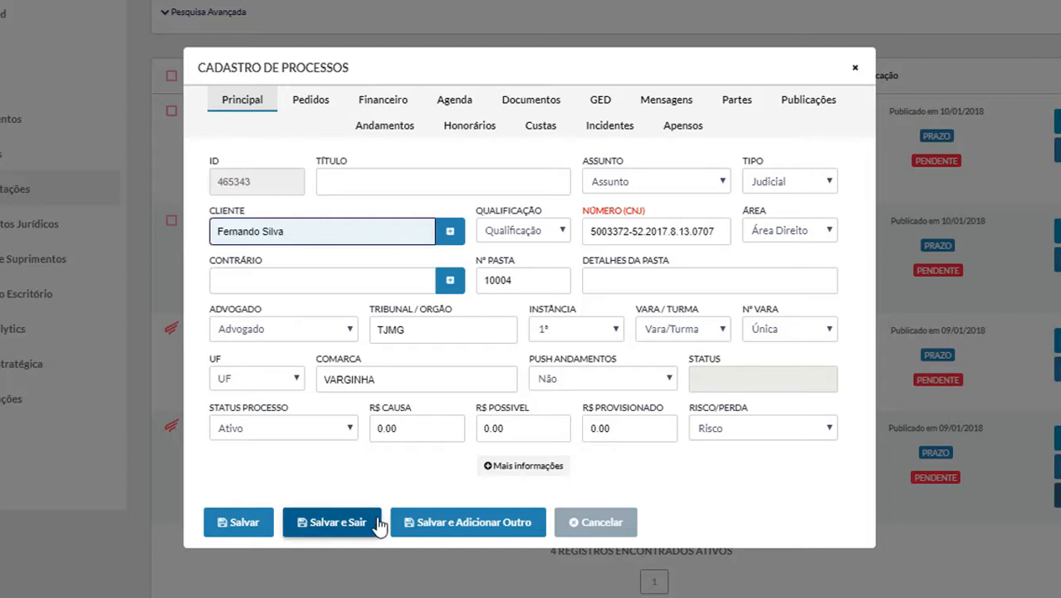
{"action": "left_click", "coordinate": [856, 68]}
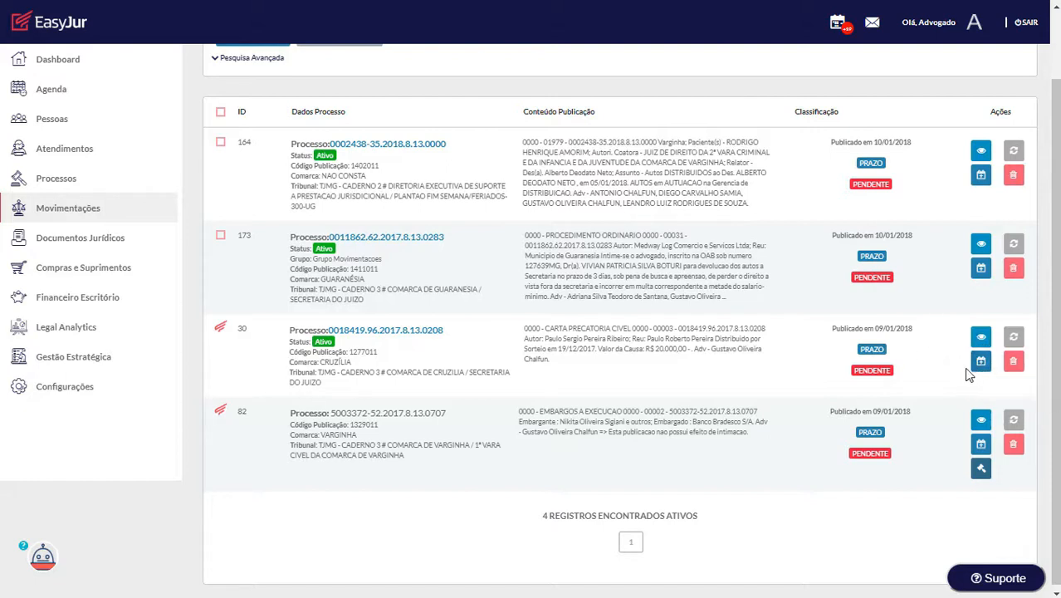
{"action": "left_click", "coordinate": [221, 328]}
{"action": "left_click", "coordinate": [221, 412]}
{"action": "left_click", "coordinate": [388, 332]}
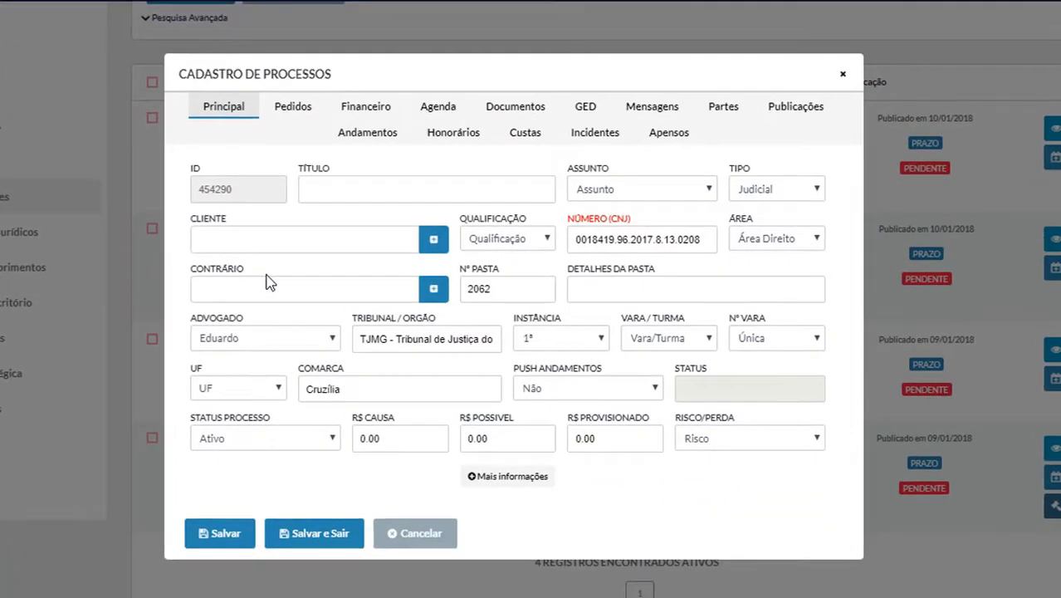
{"action": "left_click", "coordinate": [309, 242]}
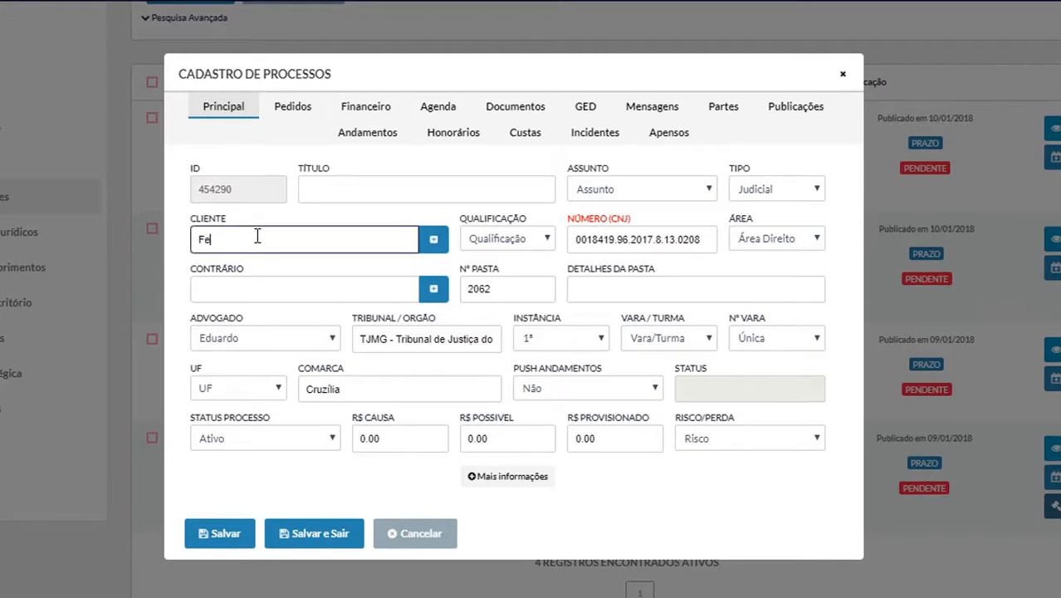
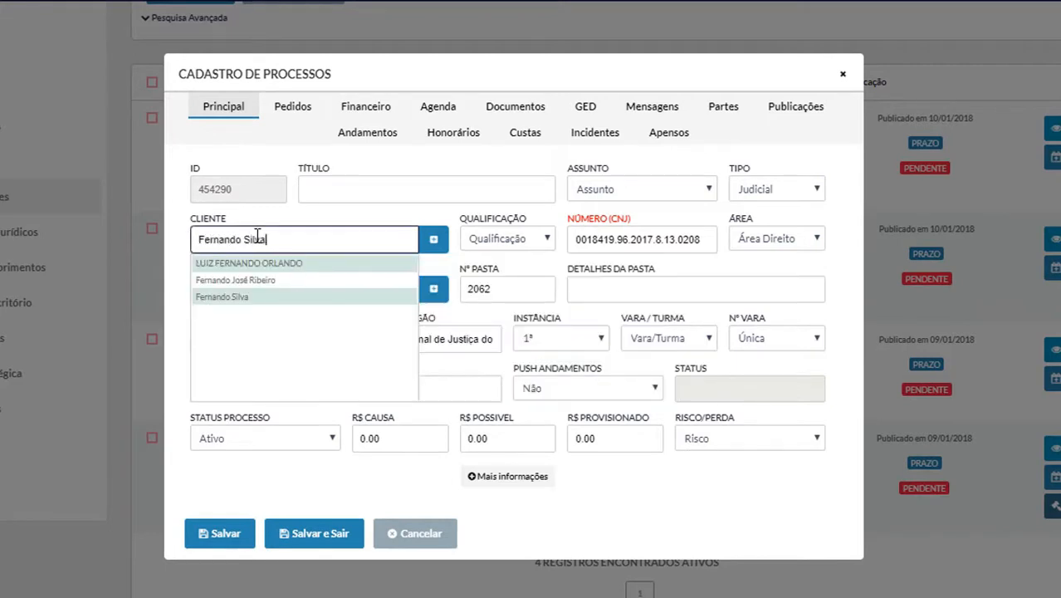
{"action": "left_click", "coordinate": [342, 263]}
{"action": "left_click", "coordinate": [293, 291]}
{"action": "type", "text": "T"}
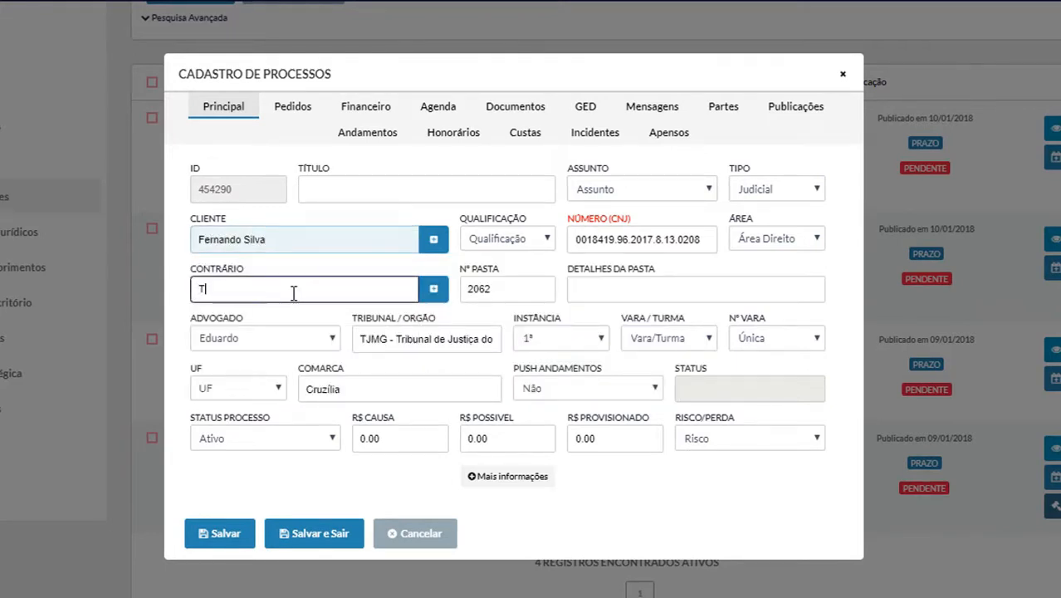
{"action": "type", "text": "este"}
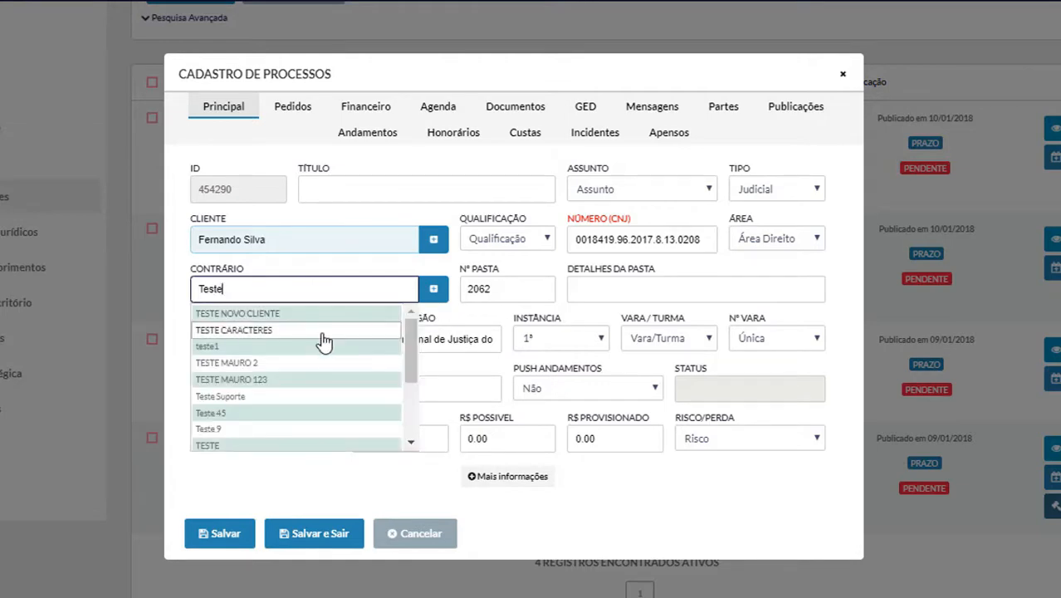
{"action": "left_click", "coordinate": [321, 334]}
{"action": "left_click", "coordinate": [313, 533]}
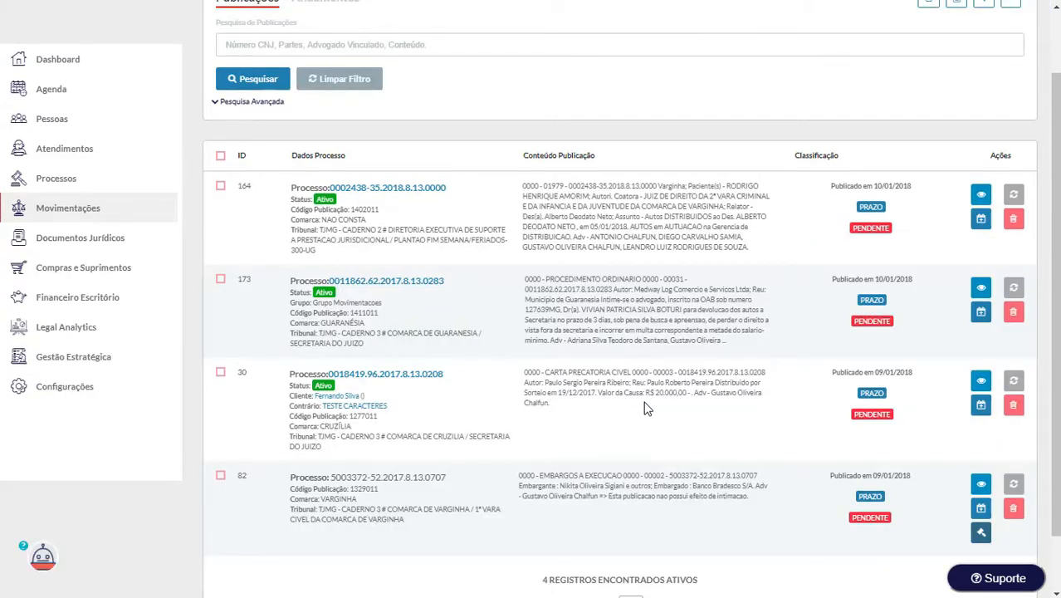
{"action": "left_click", "coordinate": [972, 407]}
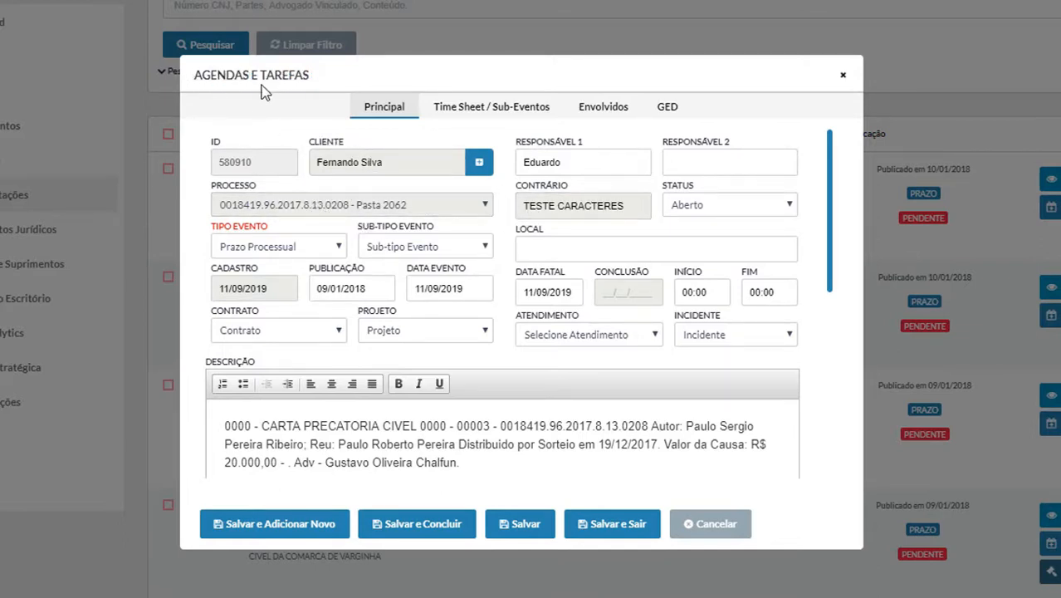
{"action": "triple_click", "coordinate": [195, 75]}
{"action": "left_click", "coordinate": [345, 228]}
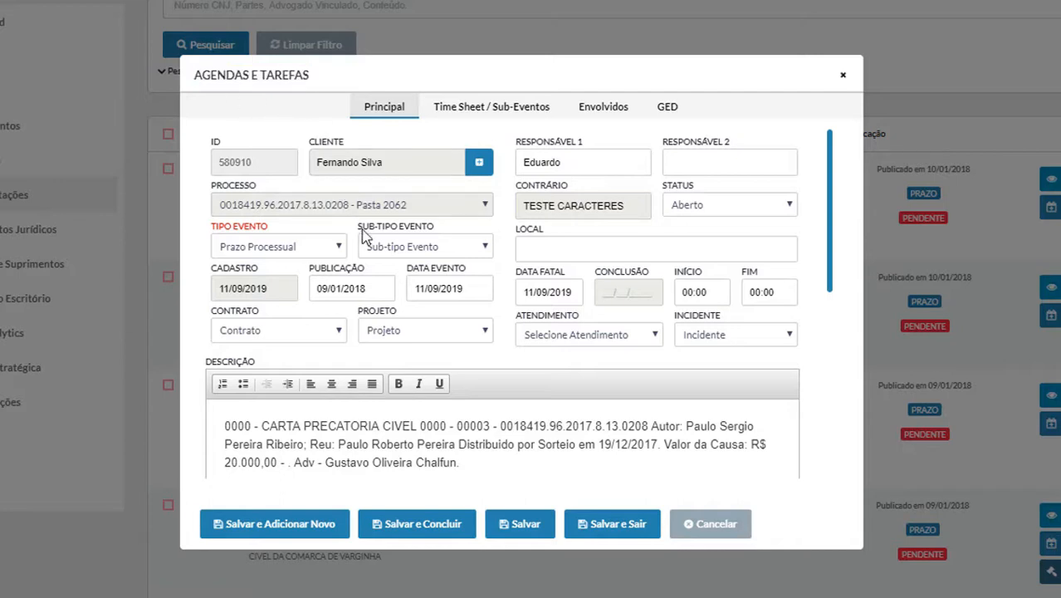
{"action": "left_click", "coordinate": [238, 253]}
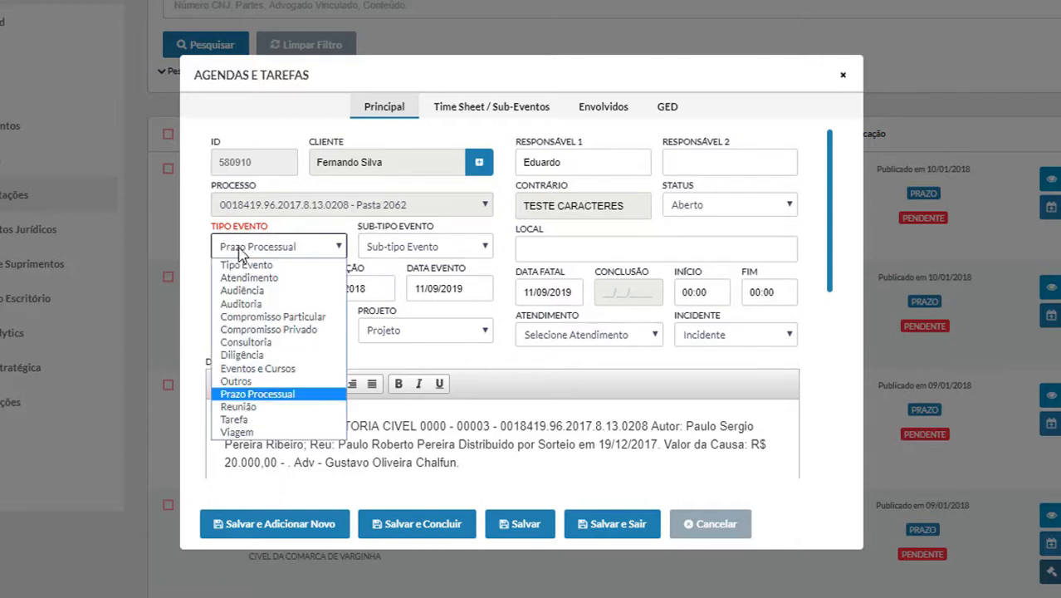
{"action": "left_click", "coordinate": [196, 255]}
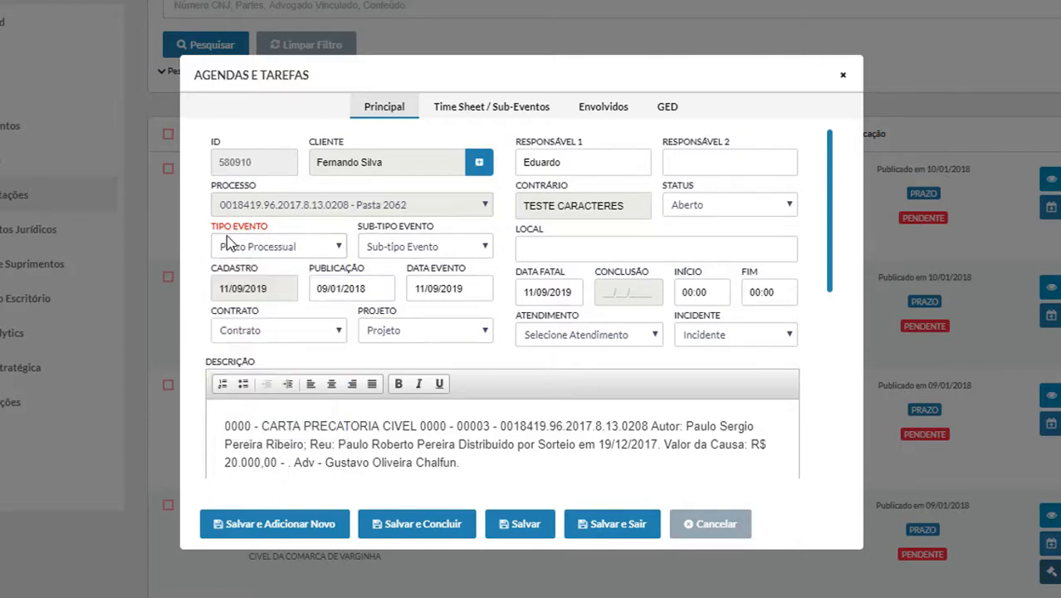
{"action": "left_click", "coordinate": [330, 253]}
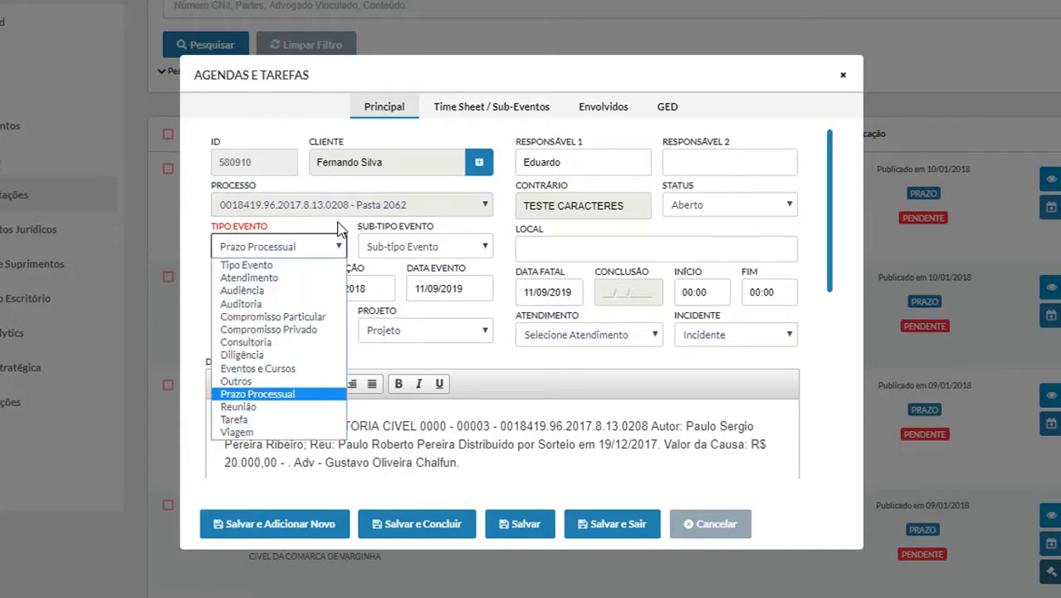
{"action": "left_click", "coordinate": [353, 239]}
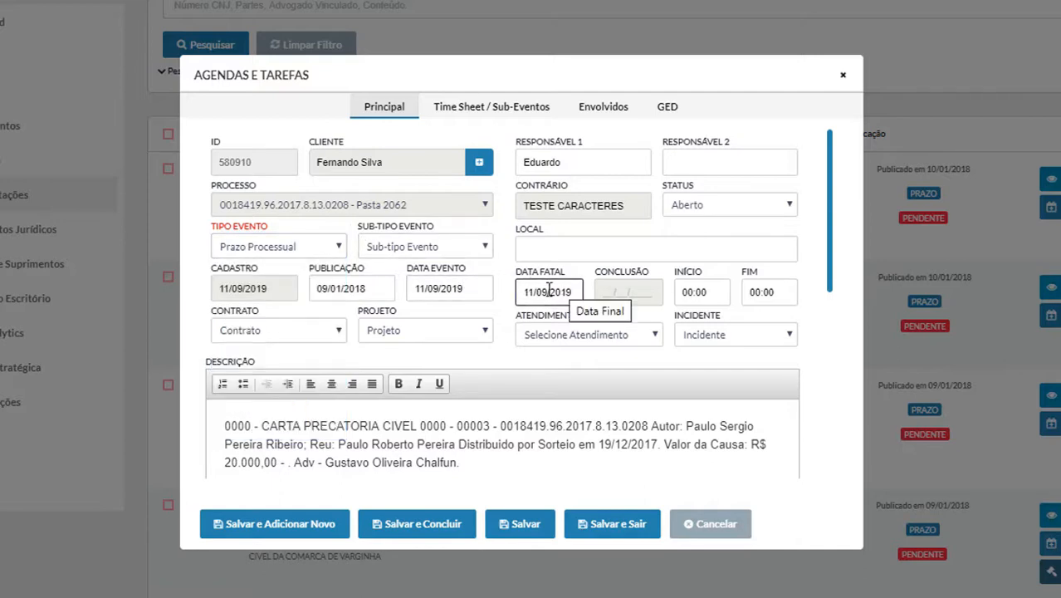
{"action": "triple_click", "coordinate": [489, 464]}
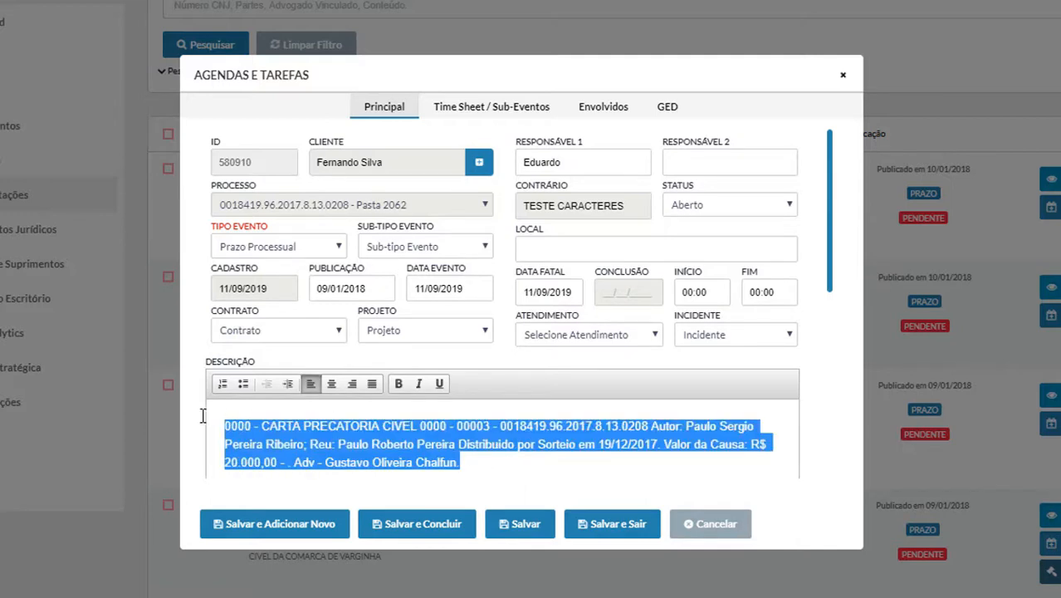
{"action": "left_click", "coordinate": [536, 467]}
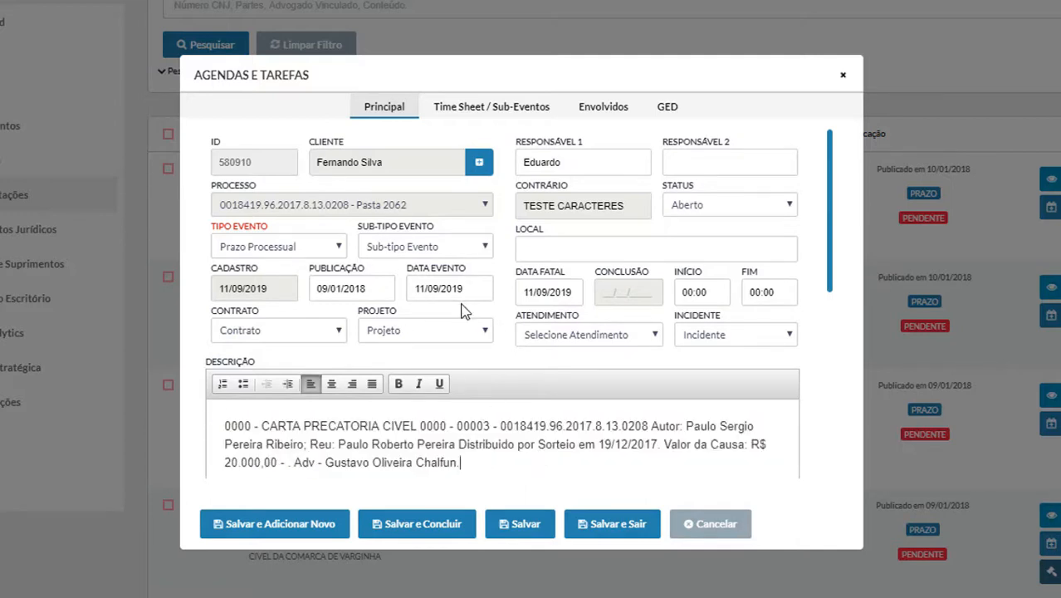
{"action": "scroll", "coordinate": [466, 300], "scroll_direction": "down", "scroll_amount": 2}
{"action": "scroll", "coordinate": [539, 298], "scroll_direction": "up", "scroll_amount": 2}
{"action": "left_click", "coordinate": [535, 296]}
{"action": "scroll", "coordinate": [534, 294], "scroll_direction": "up", "scroll_amount": 1}
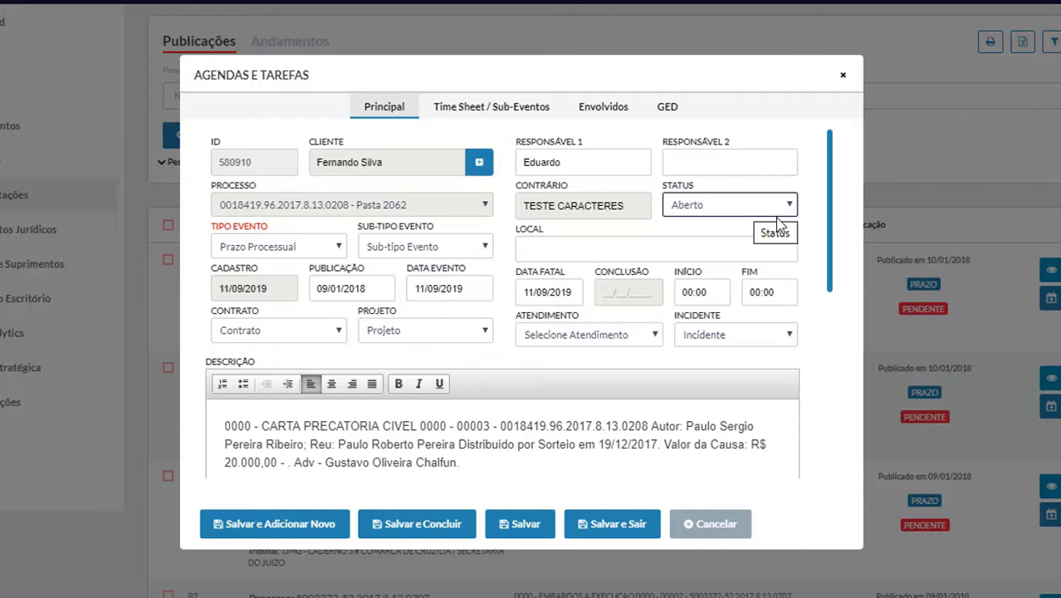
{"action": "left_click", "coordinate": [687, 204]}
{"action": "left_click", "coordinate": [689, 205]}
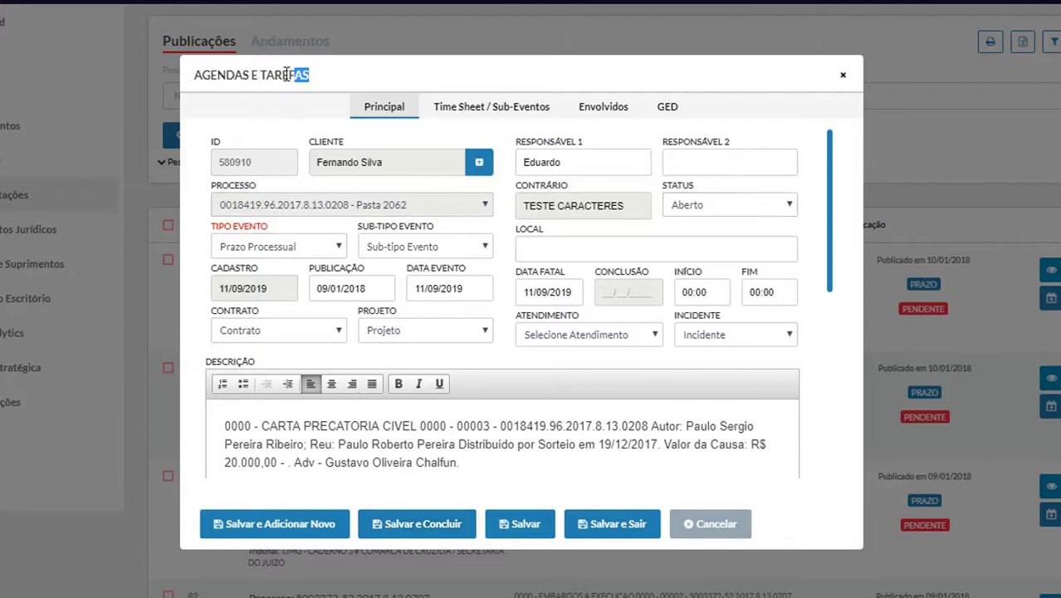
Step: Keep the deadline task's status on Aberto and save it as concluded
{"action": "left_click", "coordinate": [695, 209]}
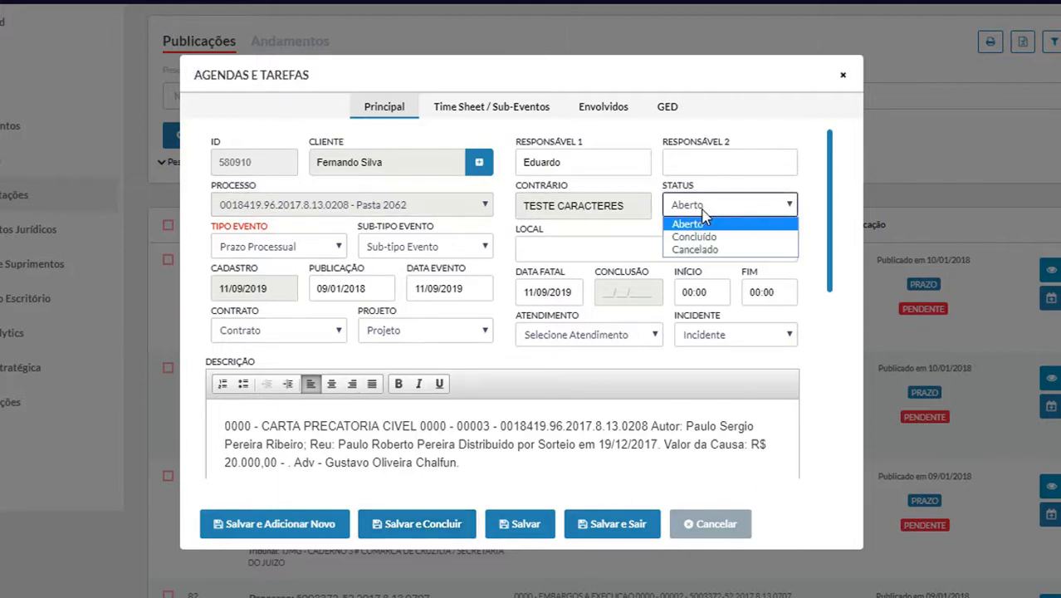
{"action": "left_click", "coordinate": [702, 222]}
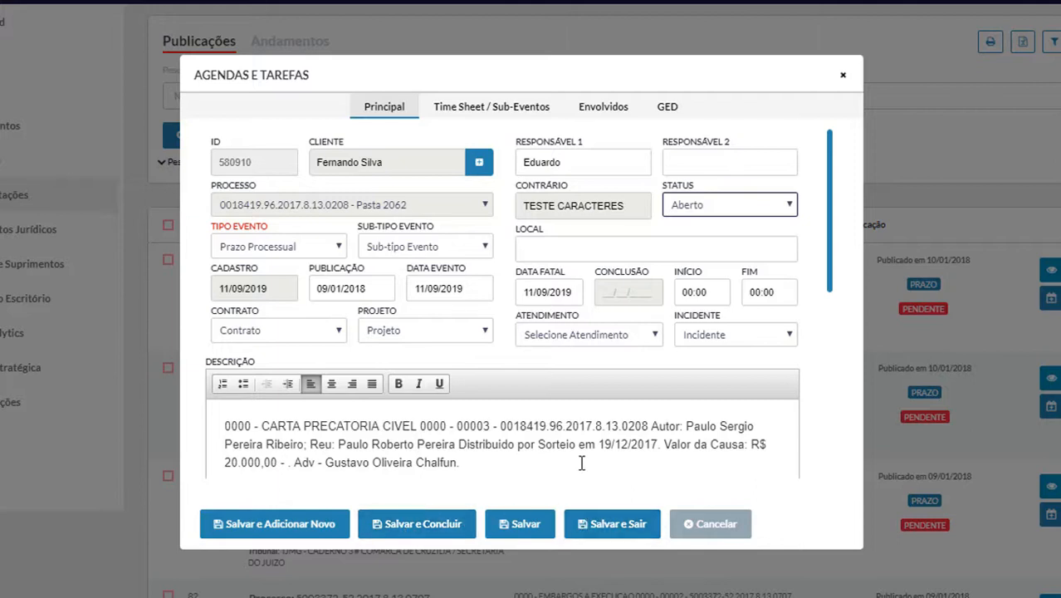
{"action": "left_click", "coordinate": [452, 529]}
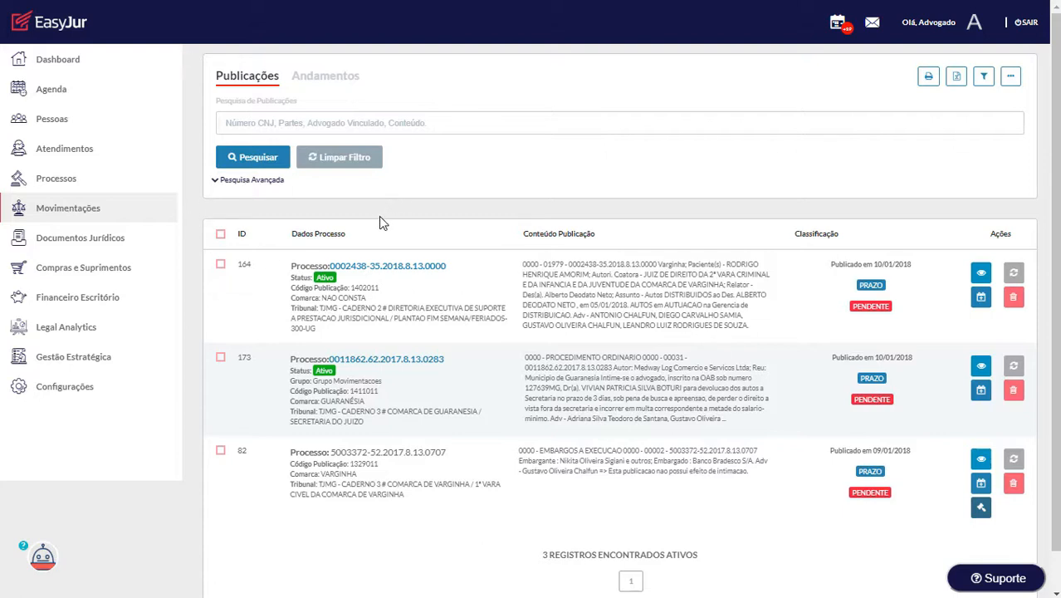
Step: Open the advanced publication search panel
{"action": "left_click", "coordinate": [260, 182]}
Step: Search for Pendente publications, leaving records 164, 173 and 82
{"action": "left_click", "coordinate": [531, 189]}
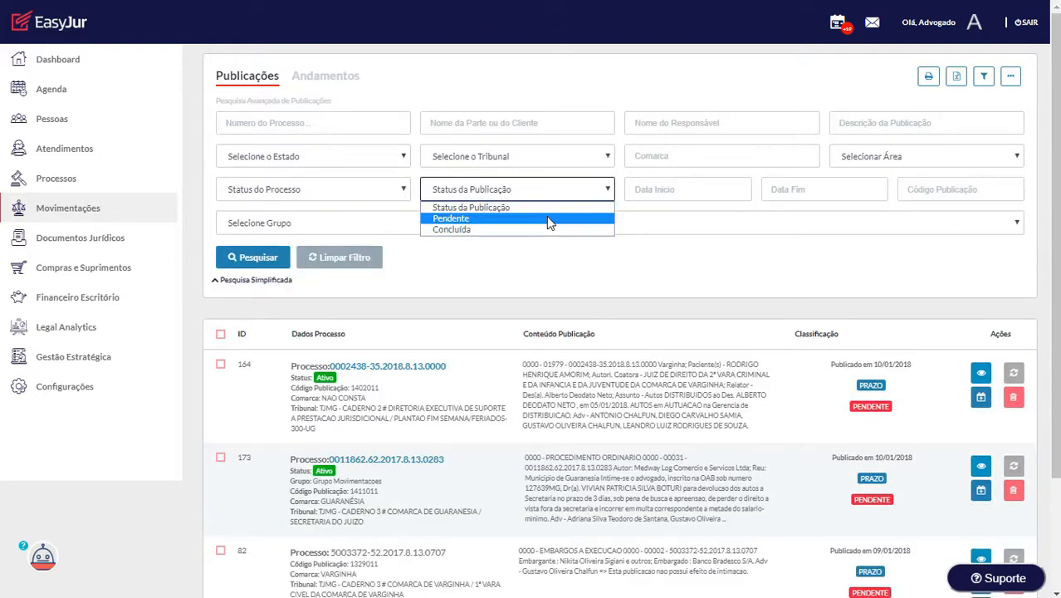
{"action": "left_click", "coordinate": [546, 218]}
{"action": "left_click", "coordinate": [253, 258]}
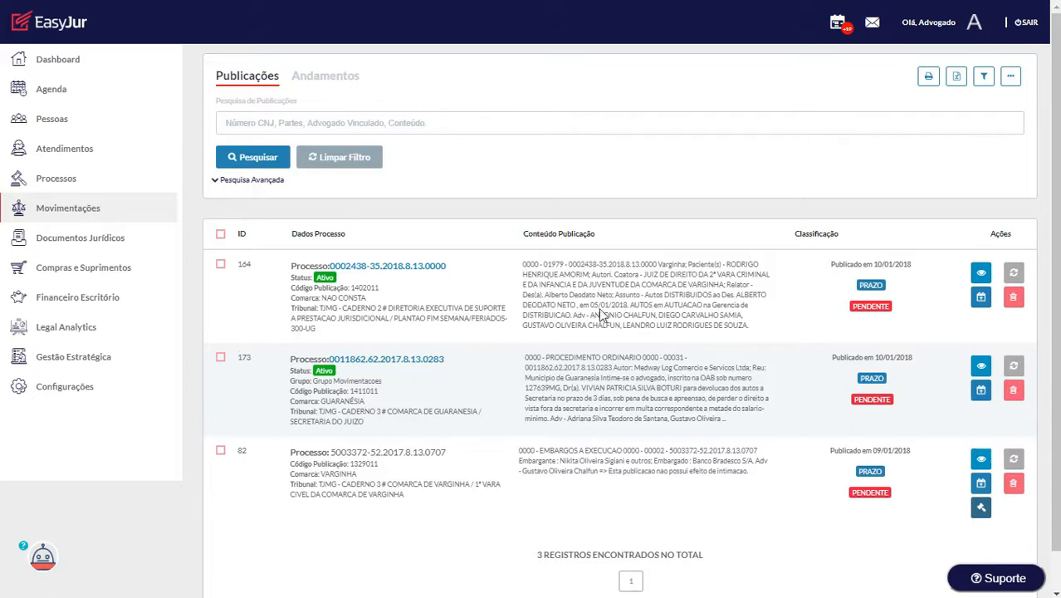
{"action": "left_click_drag", "start_coordinate": [536, 559], "coordinate": [687, 551]}
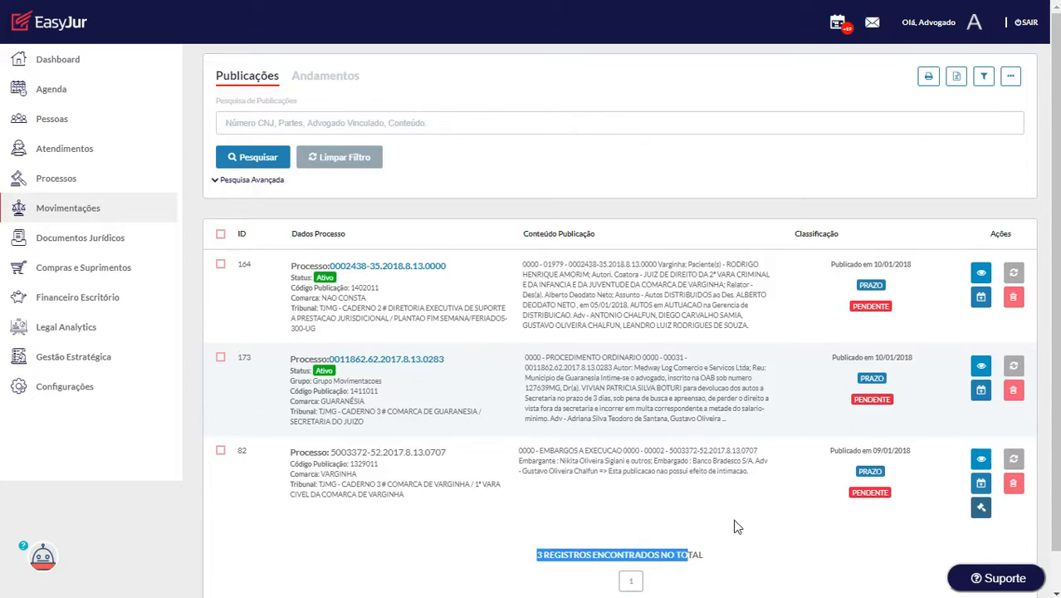
{"action": "left_click", "coordinate": [734, 484]}
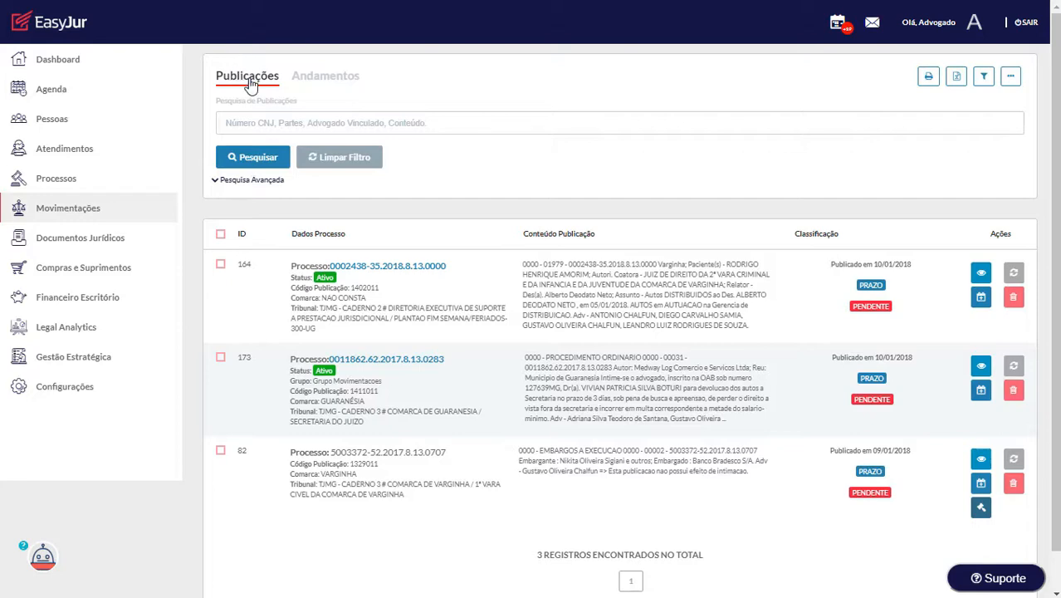
Step: Search for publications with status Concluída and scroll through the results
{"action": "left_click", "coordinate": [280, 190]}
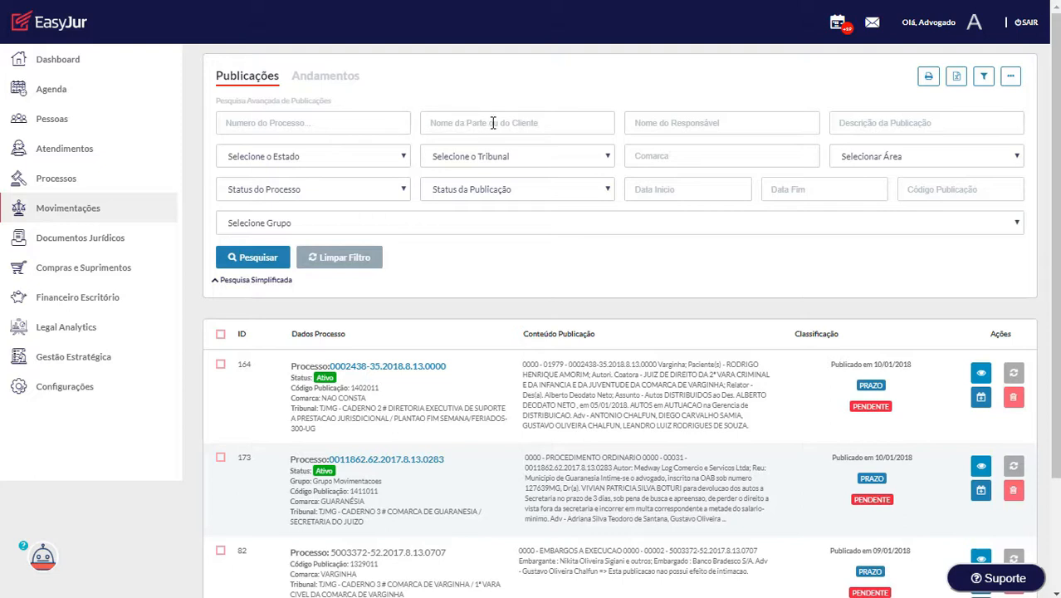
{"action": "left_click", "coordinate": [552, 197]}
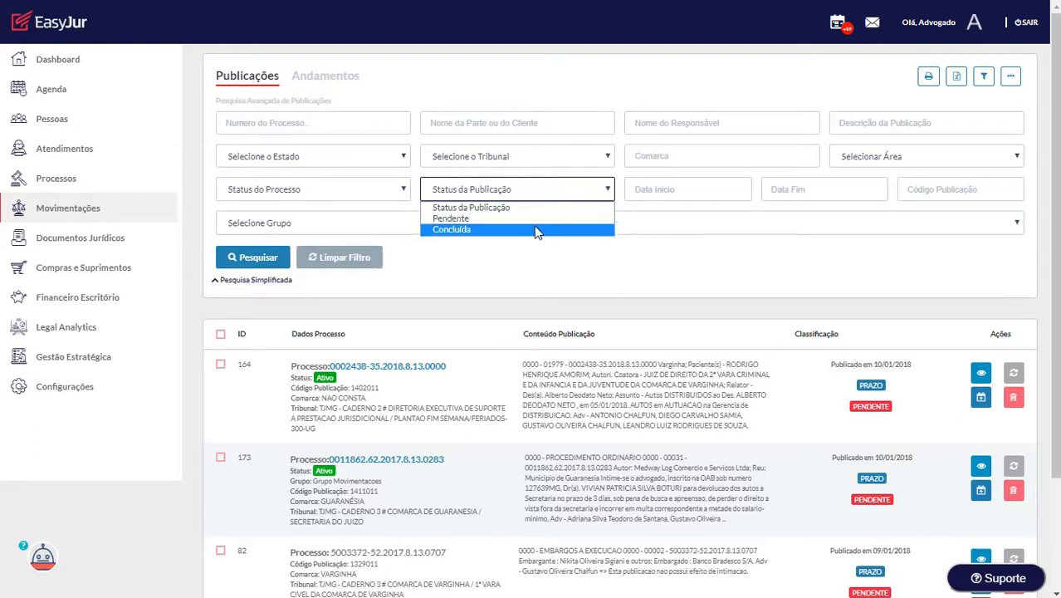
{"action": "left_click", "coordinate": [537, 231]}
{"action": "left_click", "coordinate": [274, 252]}
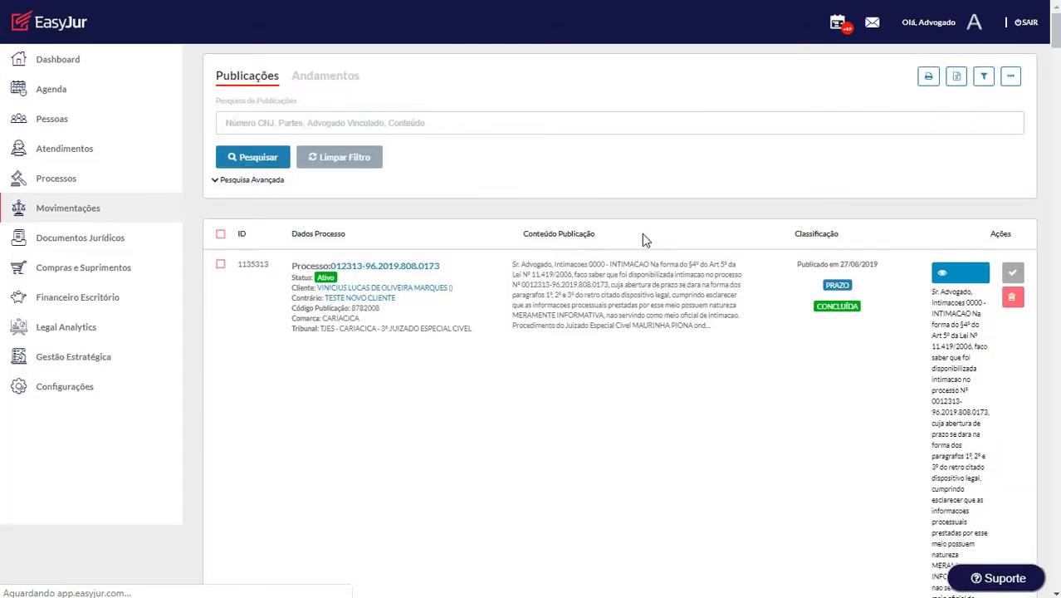
{"action": "scroll", "coordinate": [627, 224], "scroll_direction": "down", "scroll_amount": 10}
{"action": "scroll", "coordinate": [628, 224], "scroll_direction": "down", "scroll_amount": 15}
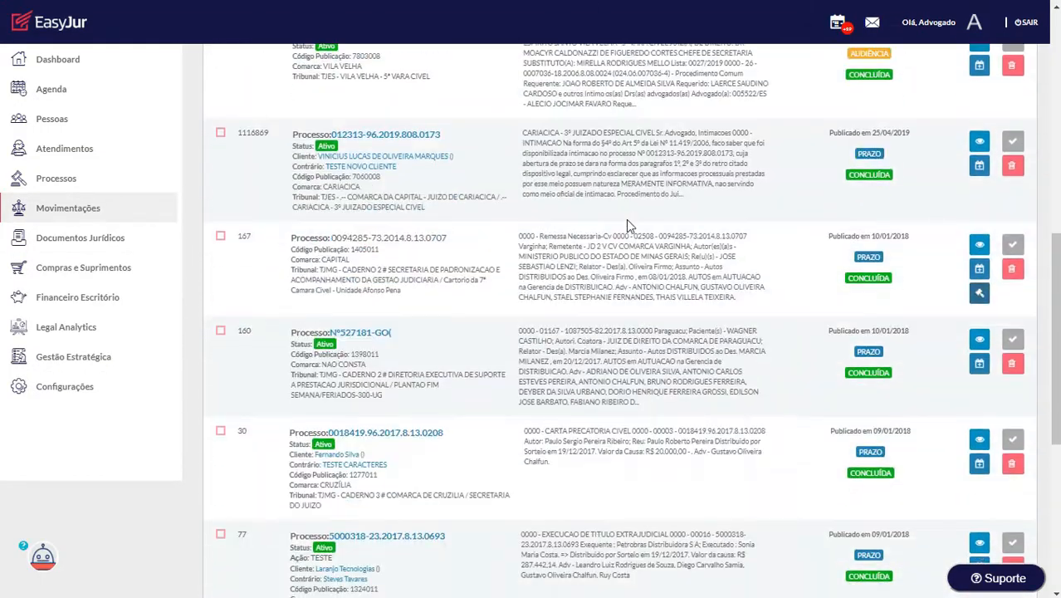
{"action": "scroll", "coordinate": [687, 263], "scroll_direction": "up", "scroll_amount": 1}
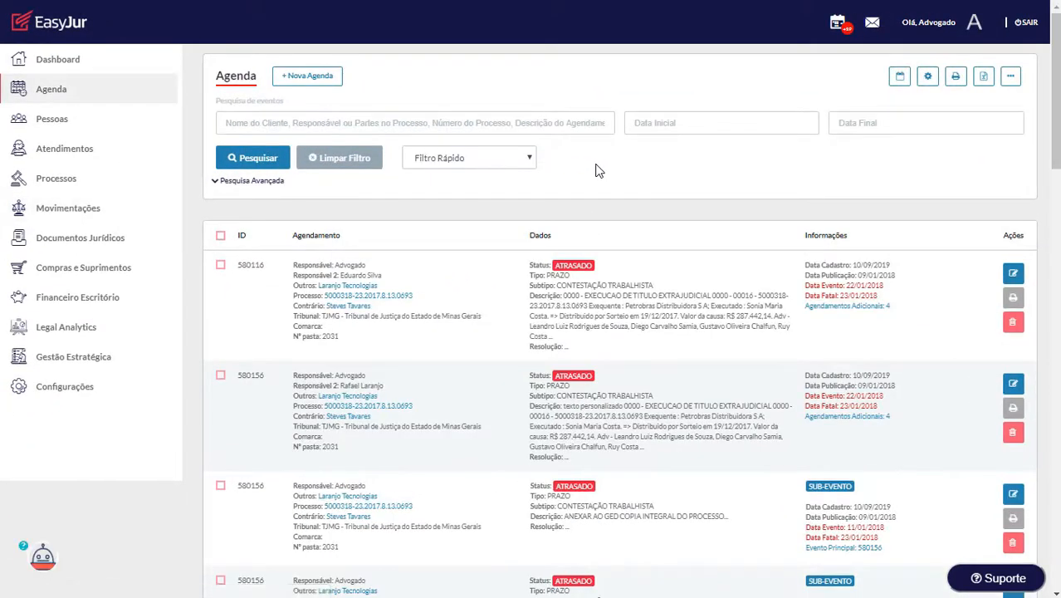
Step: Filter the agenda by the responsible lawyer's name, status Aberto, from 11/09/2019 to 11/09/2019
{"action": "left_click", "coordinate": [269, 188]}
{"action": "left_click", "coordinate": [485, 125]}
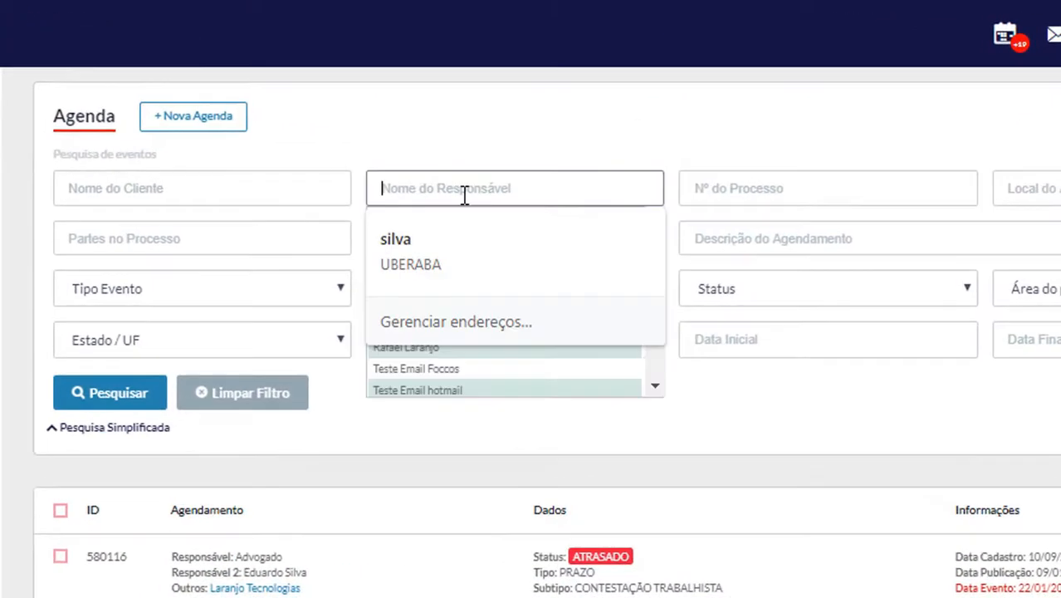
{"action": "type", "text": "Eduardo"}
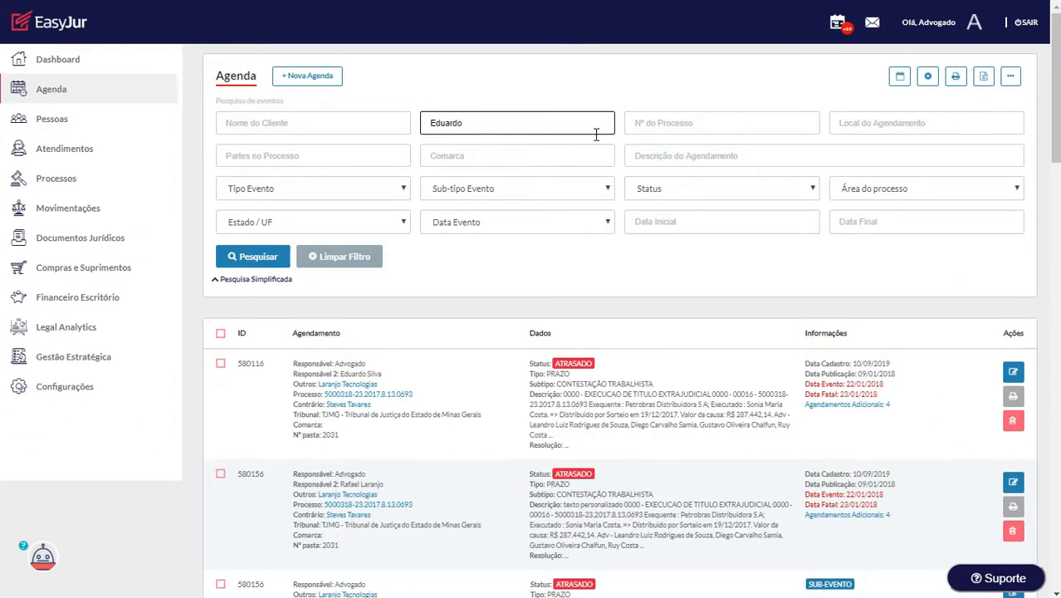
{"action": "left_click", "coordinate": [735, 190]}
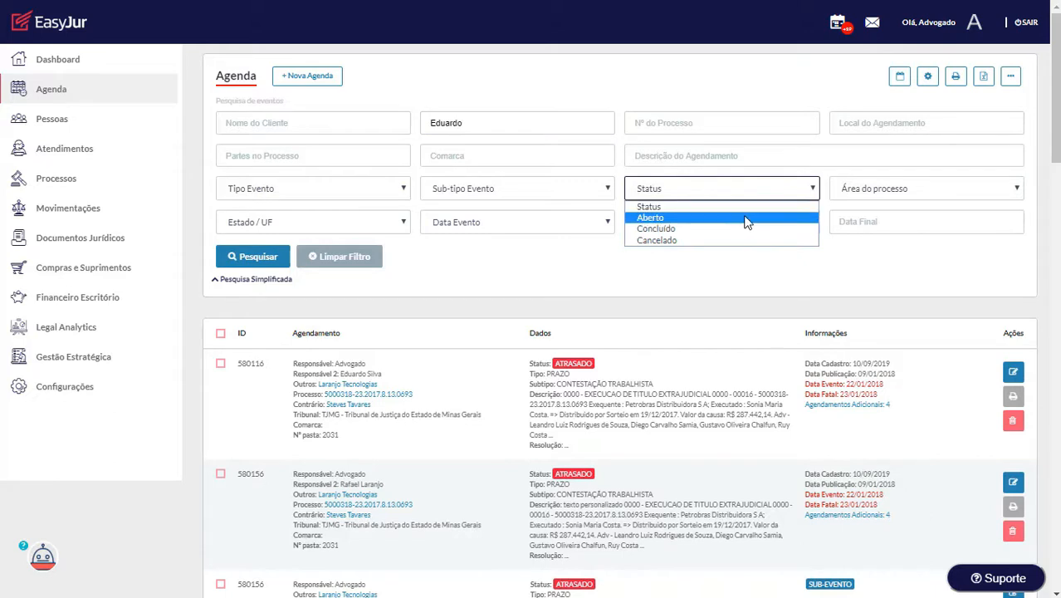
{"action": "left_click", "coordinate": [748, 217]}
{"action": "left_click", "coordinate": [732, 224]}
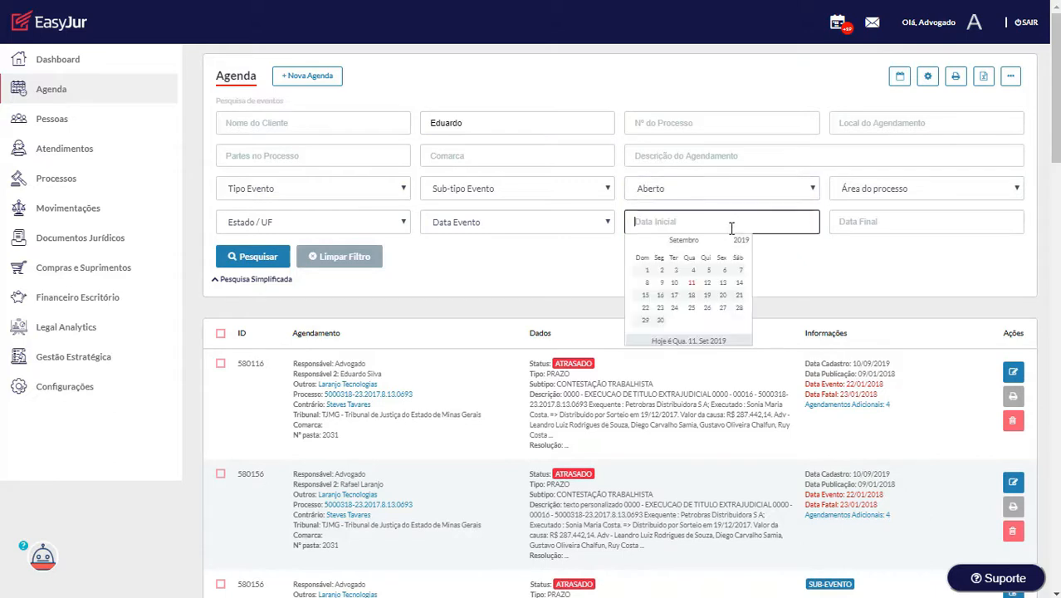
{"action": "left_click", "coordinate": [694, 284]}
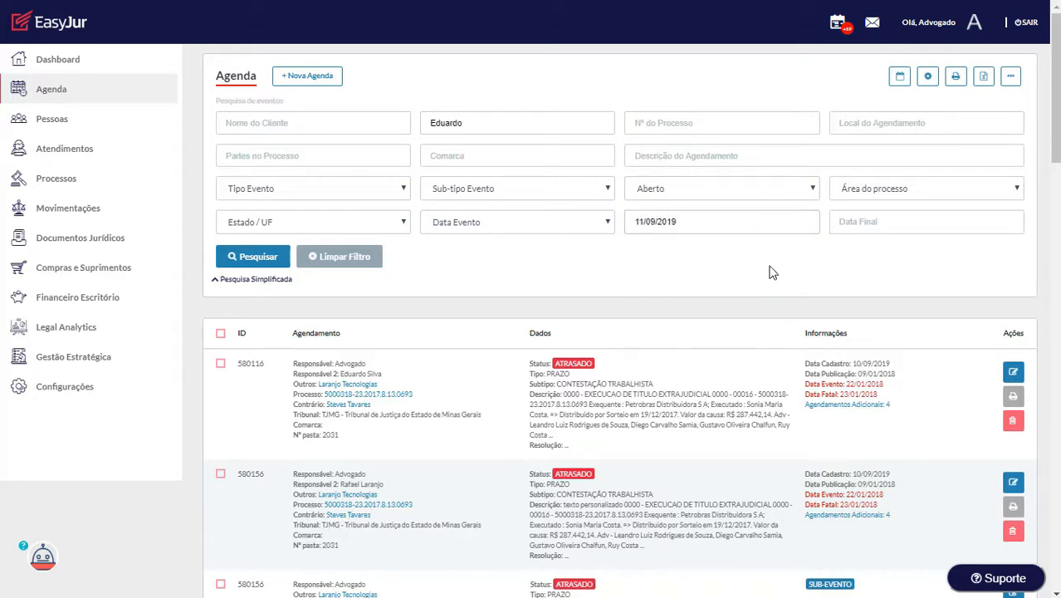
{"action": "left_click", "coordinate": [848, 227]}
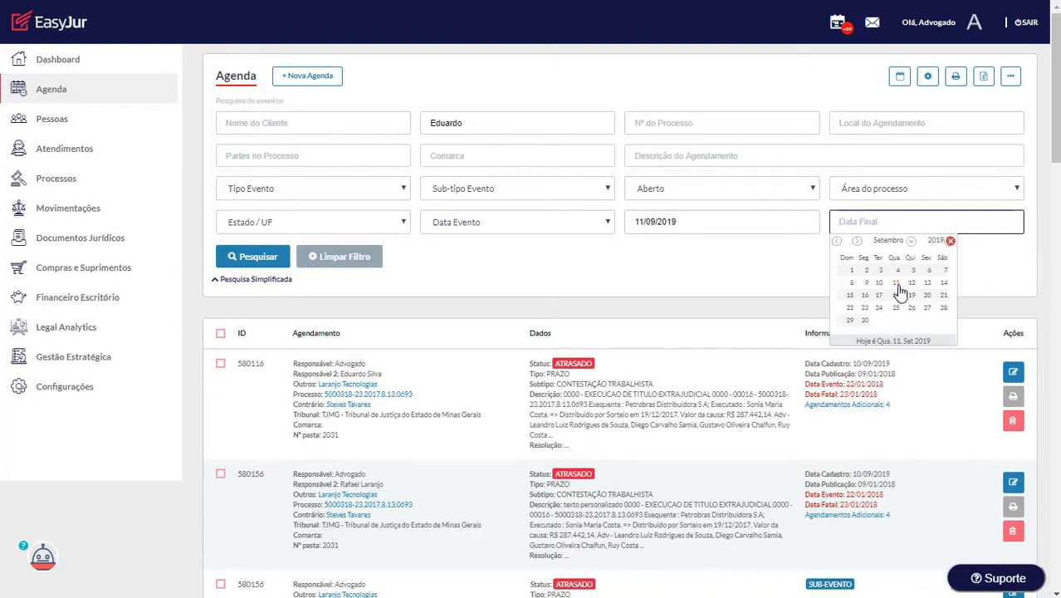
{"action": "left_click", "coordinate": [897, 284]}
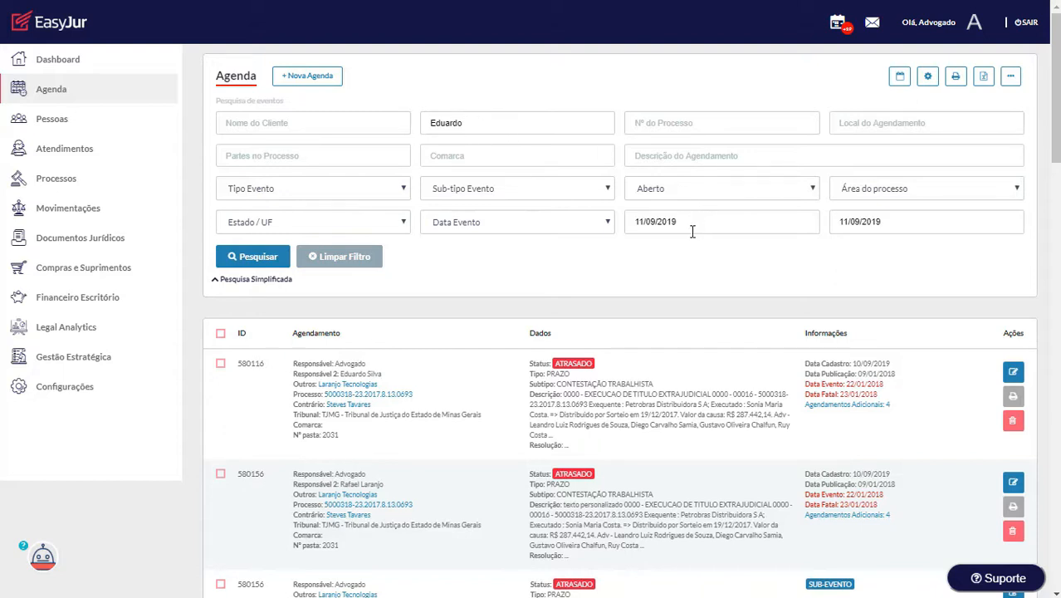
{"action": "left_click", "coordinate": [258, 262]}
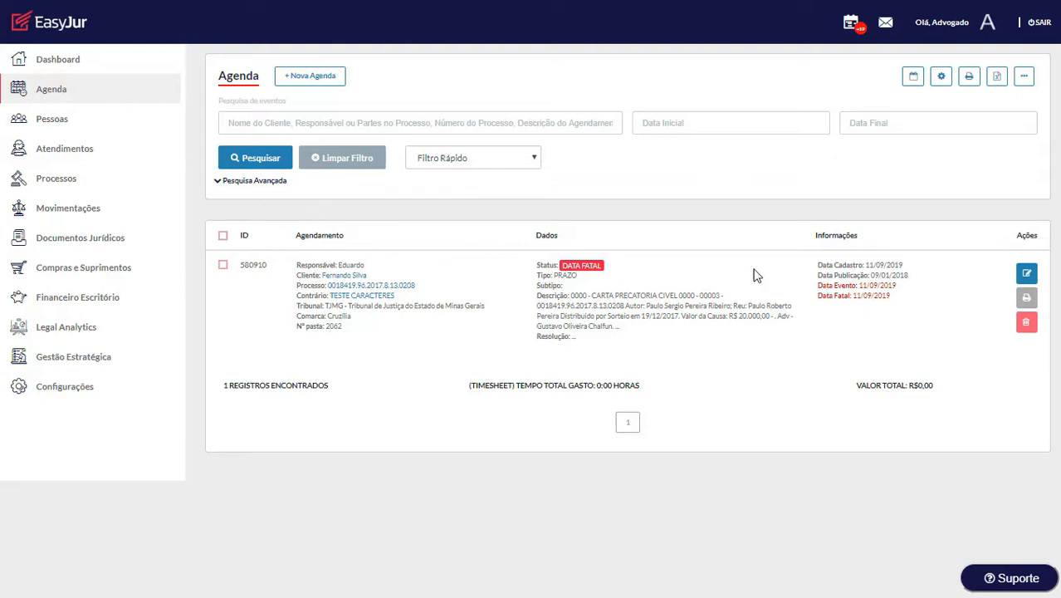
Step: Mark task 580910 as Concluído, add resolution notes, and save it
{"action": "left_click", "coordinate": [1027, 274]}
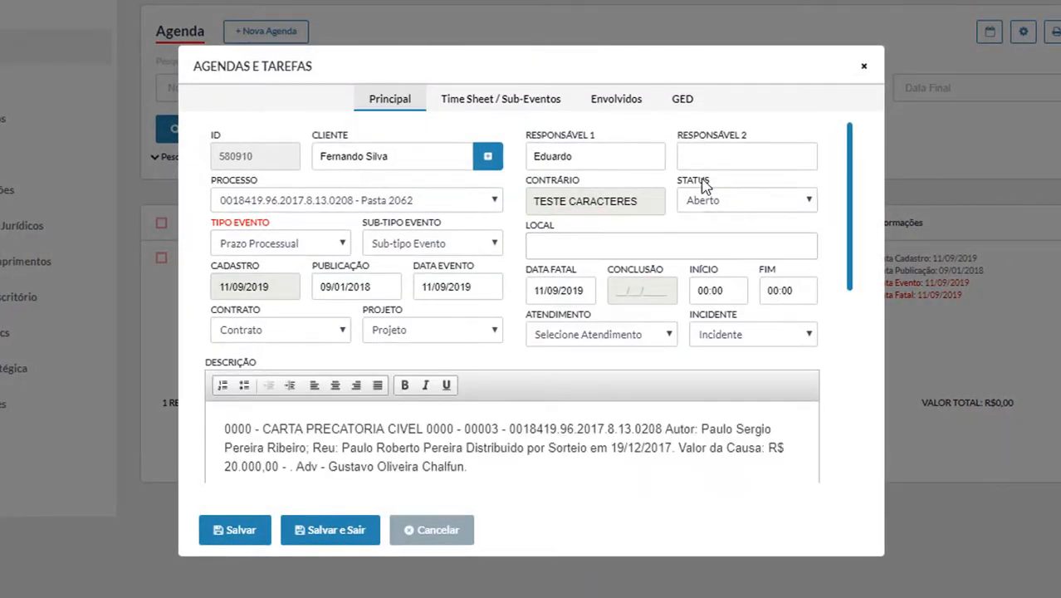
{"action": "left_click", "coordinate": [748, 209]}
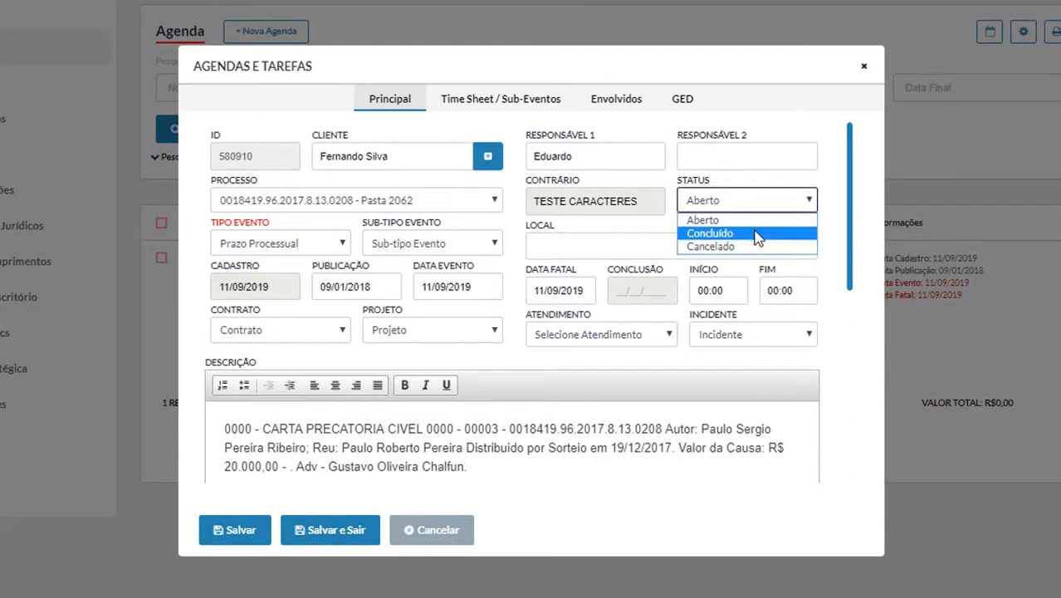
{"action": "left_click", "coordinate": [755, 234]}
{"action": "scroll", "coordinate": [439, 319], "scroll_direction": "down", "scroll_amount": 5}
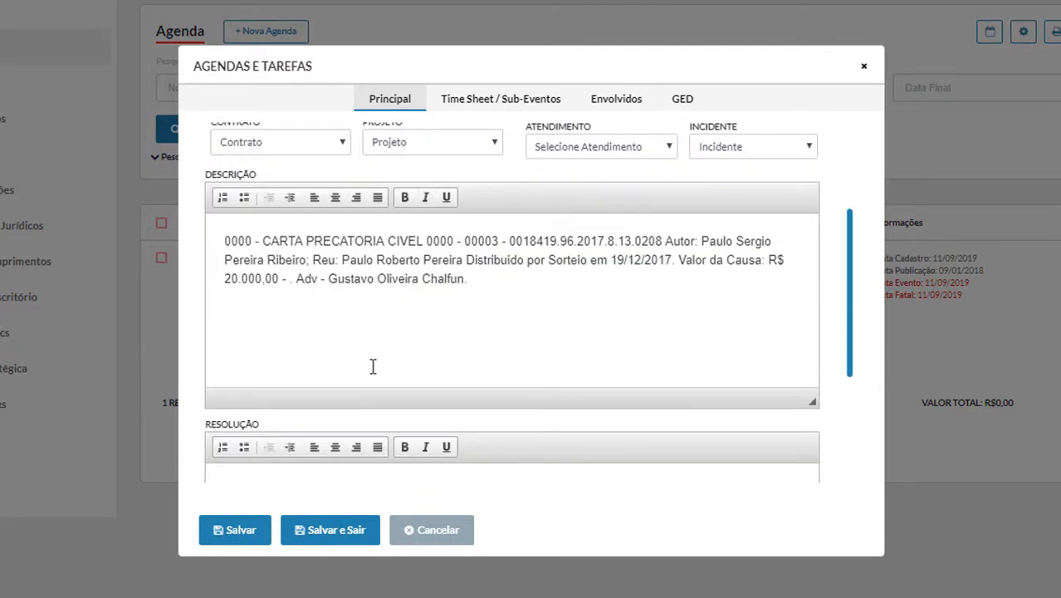
{"action": "left_click", "coordinate": [330, 409]}
{"action": "scroll", "coordinate": [315, 378], "scroll_direction": "down", "scroll_amount": 2}
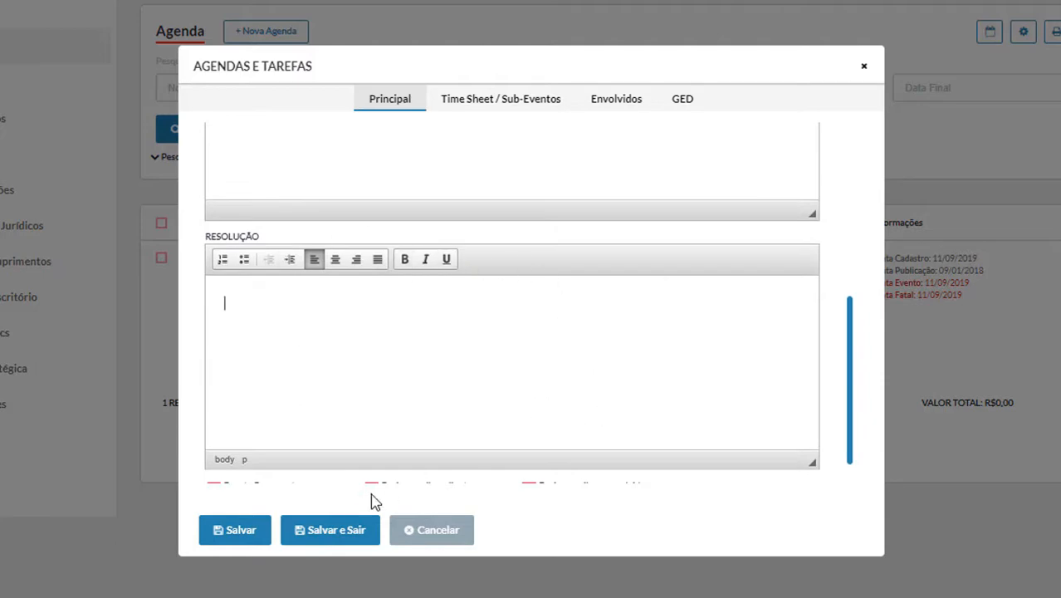
{"action": "left_click", "coordinate": [357, 532]}
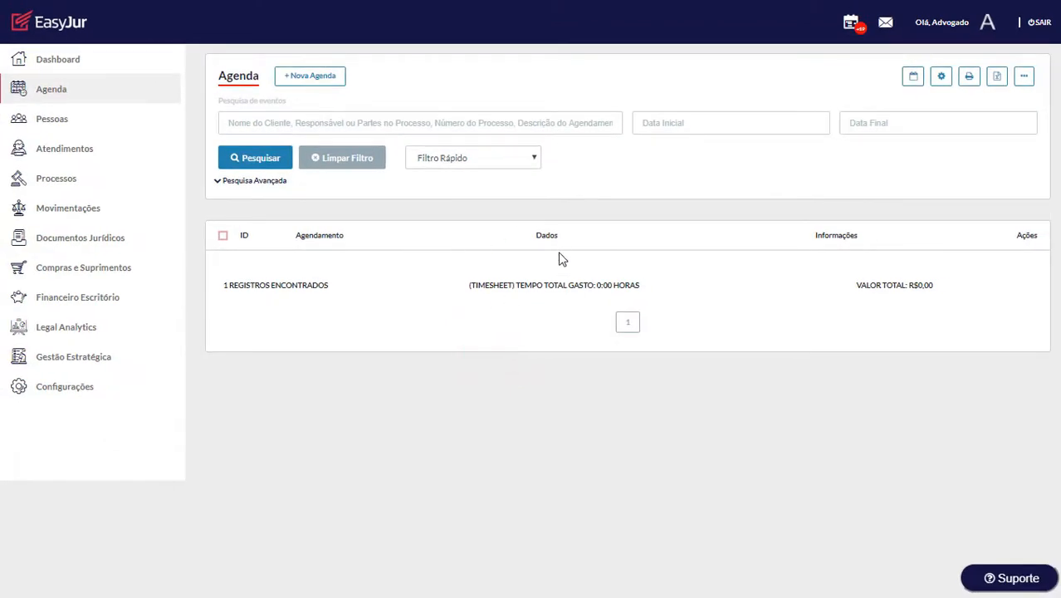
Step: Filter the agenda by responsible person and dates 11/09/2019–11/09/2019, then open the linked process
{"action": "left_click", "coordinate": [279, 184]}
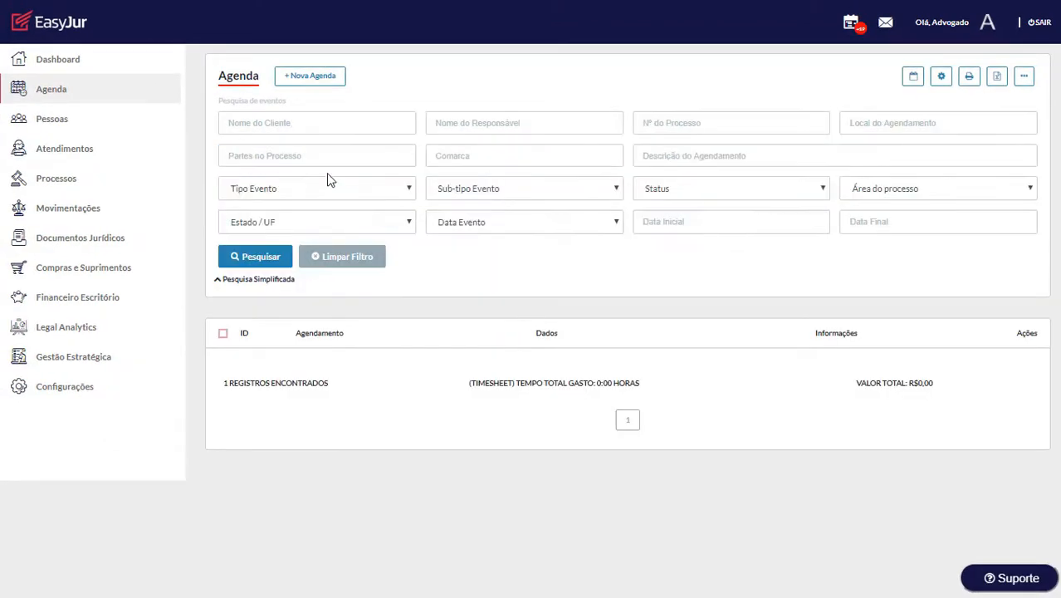
{"action": "left_click", "coordinate": [555, 125]}
{"action": "type", "text": "Ed"}
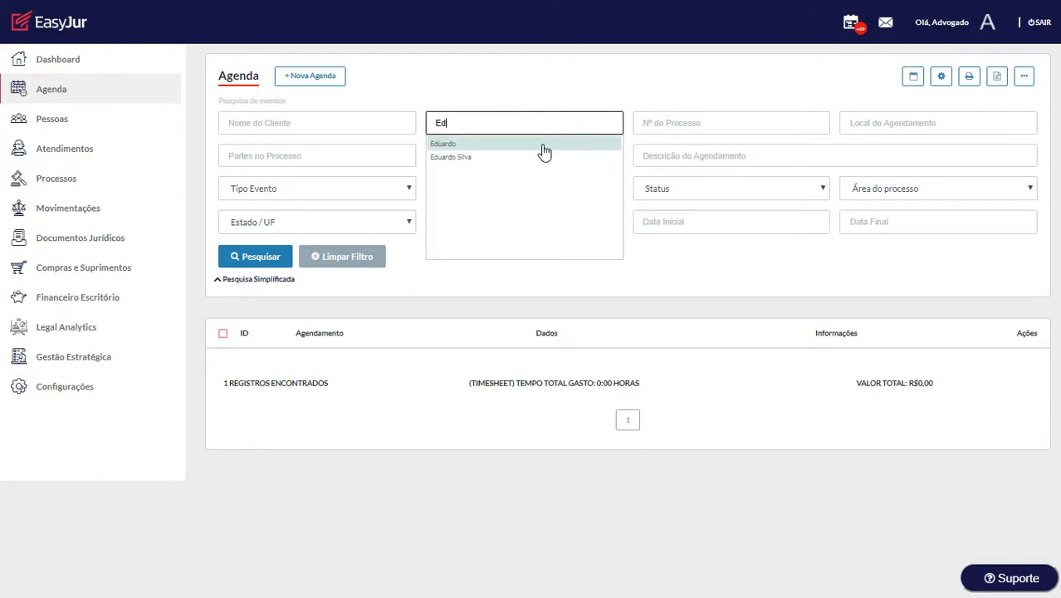
{"action": "left_click", "coordinate": [536, 145]}
{"action": "left_click", "coordinate": [700, 225]}
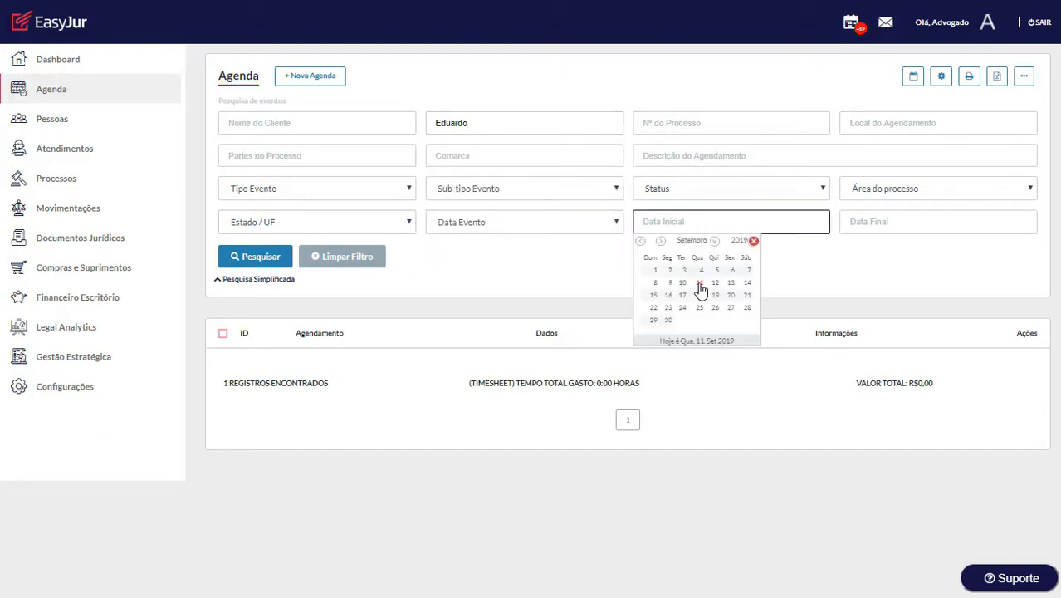
{"action": "left_click", "coordinate": [700, 291]}
{"action": "left_click", "coordinate": [865, 228]}
{"action": "left_click", "coordinate": [910, 296]}
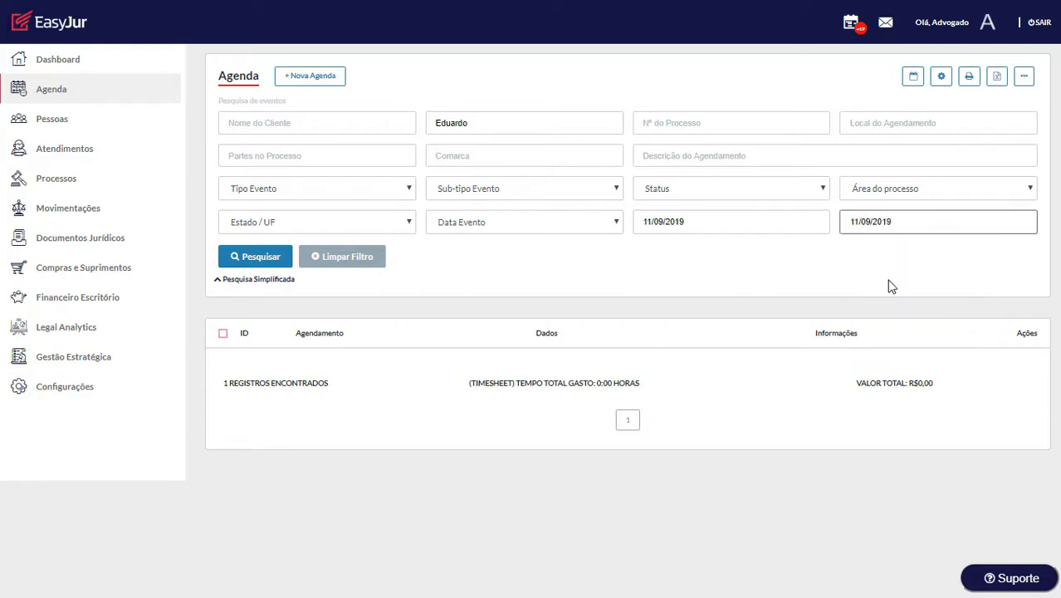
{"action": "left_click", "coordinate": [265, 256]}
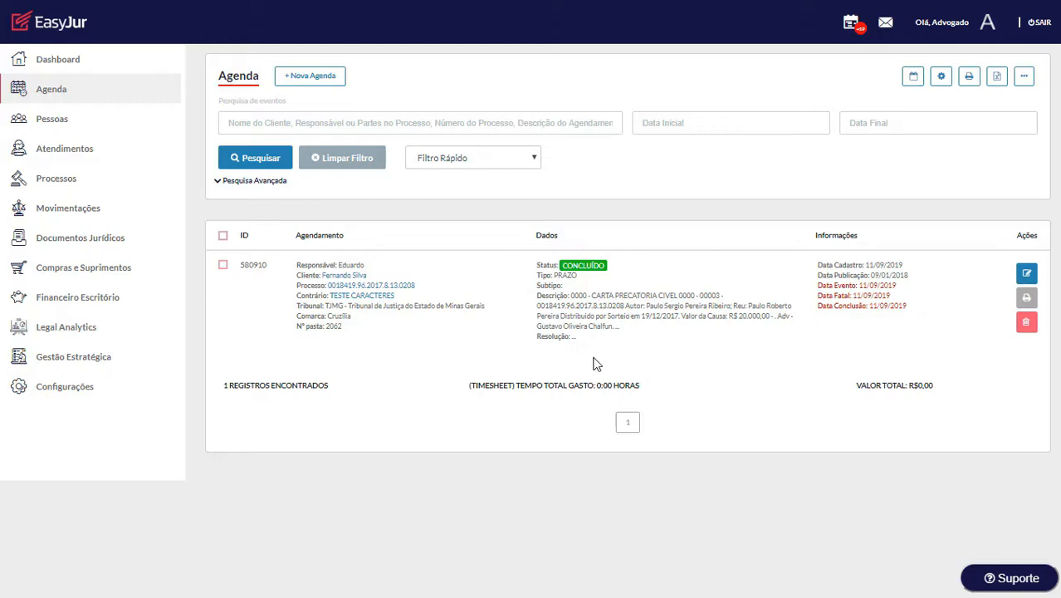
{"action": "left_click", "coordinate": [404, 285]}
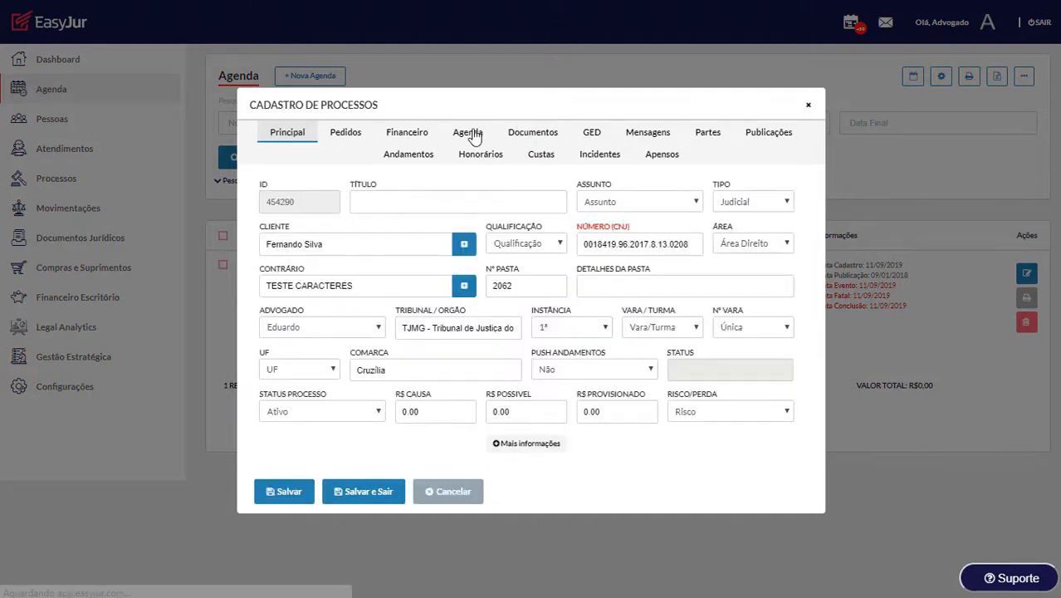
Step: Review the process's Agenda tab entries, then close the process record
{"action": "left_click", "coordinate": [471, 134]}
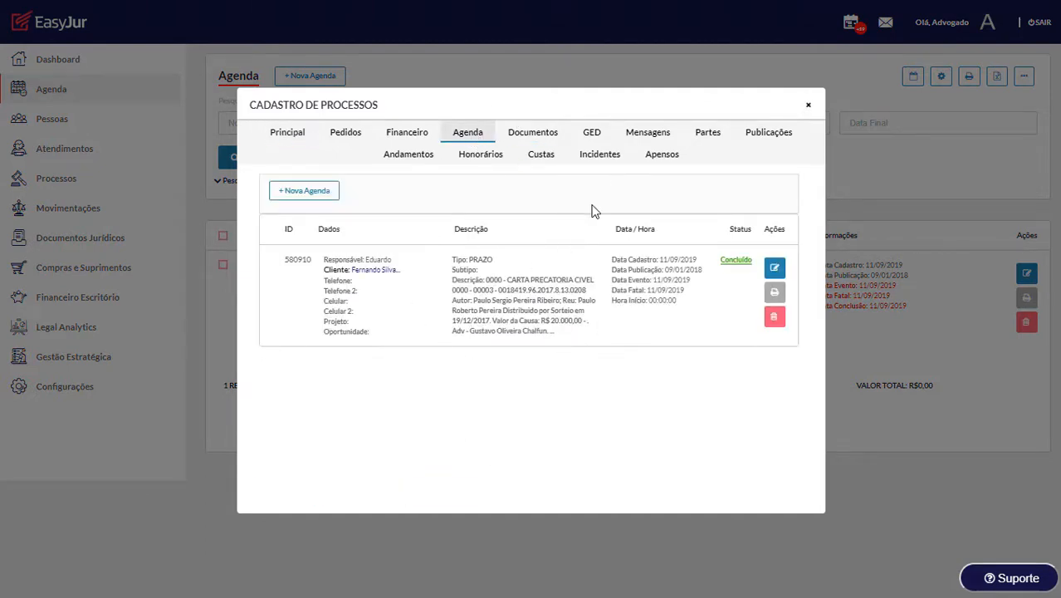
{"action": "left_click", "coordinate": [810, 108]}
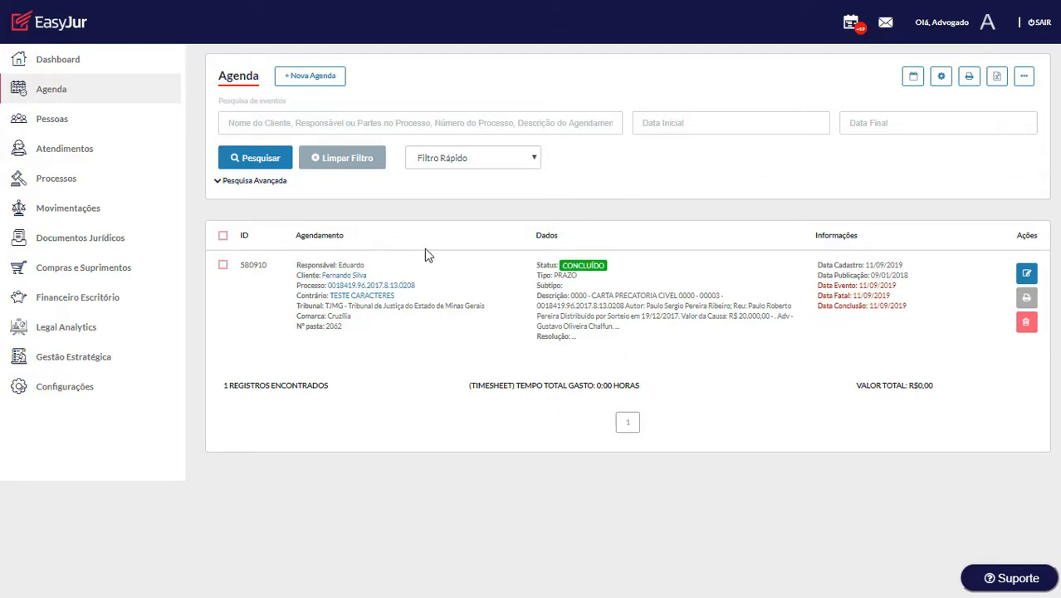
{"action": "left_click", "coordinate": [264, 181]}
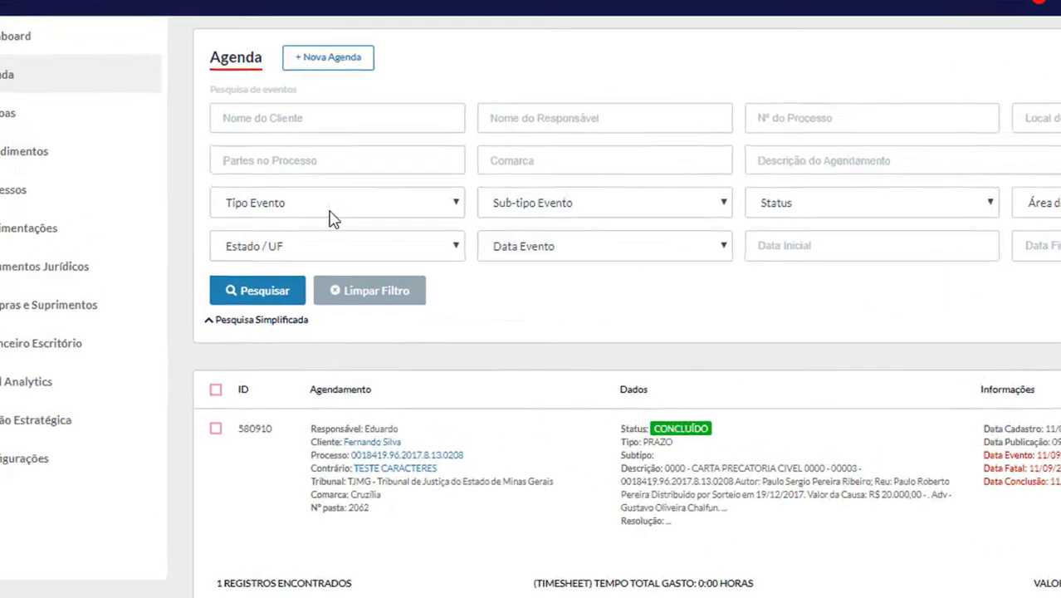
{"action": "left_click", "coordinate": [332, 207]}
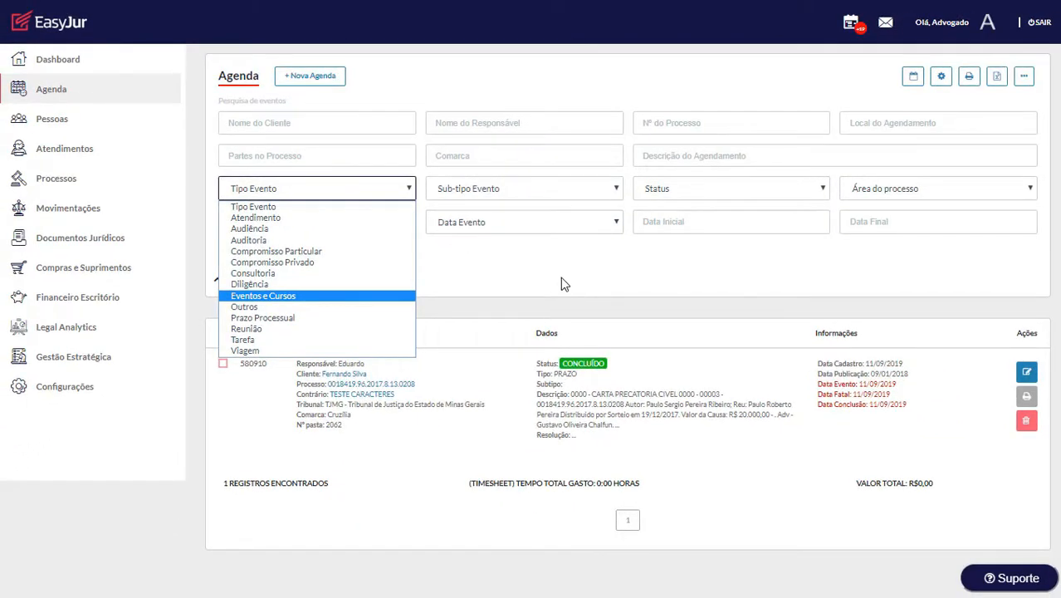
{"action": "left_click", "coordinate": [561, 280]}
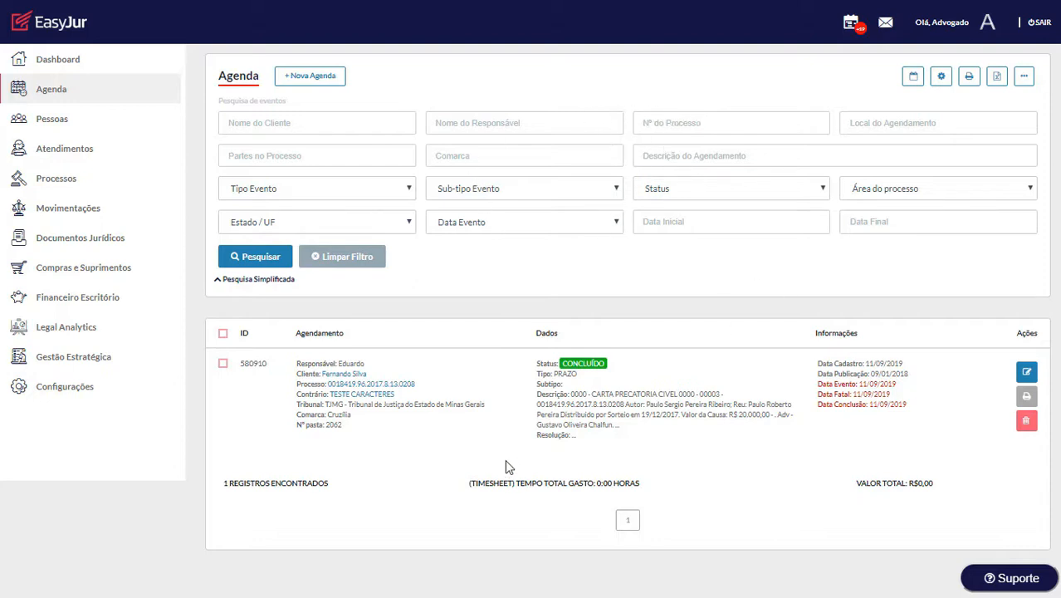
{"action": "left_click", "coordinate": [282, 281]}
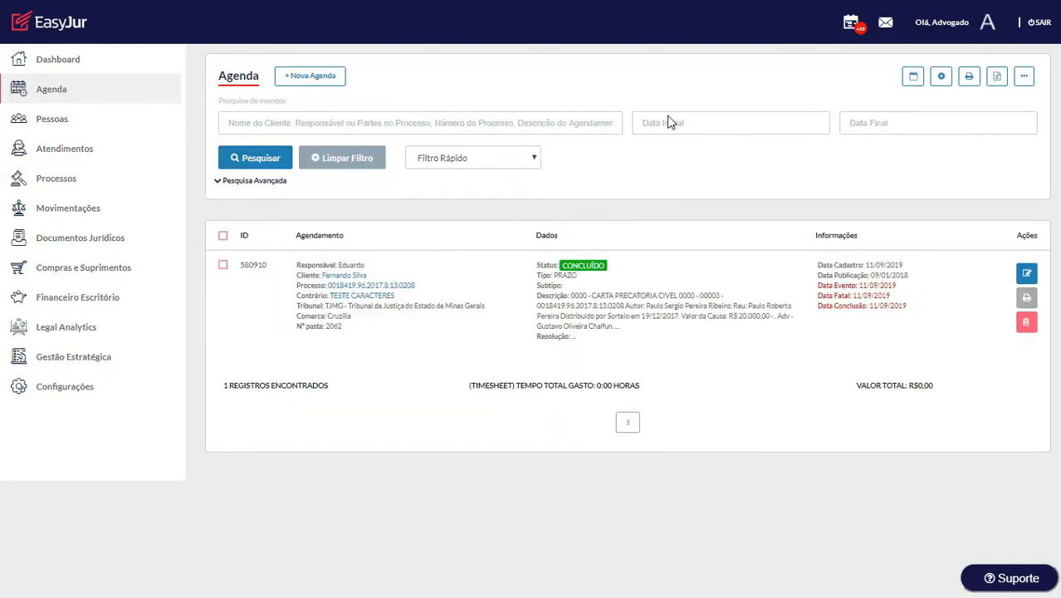
{"action": "left_click", "coordinate": [913, 79]}
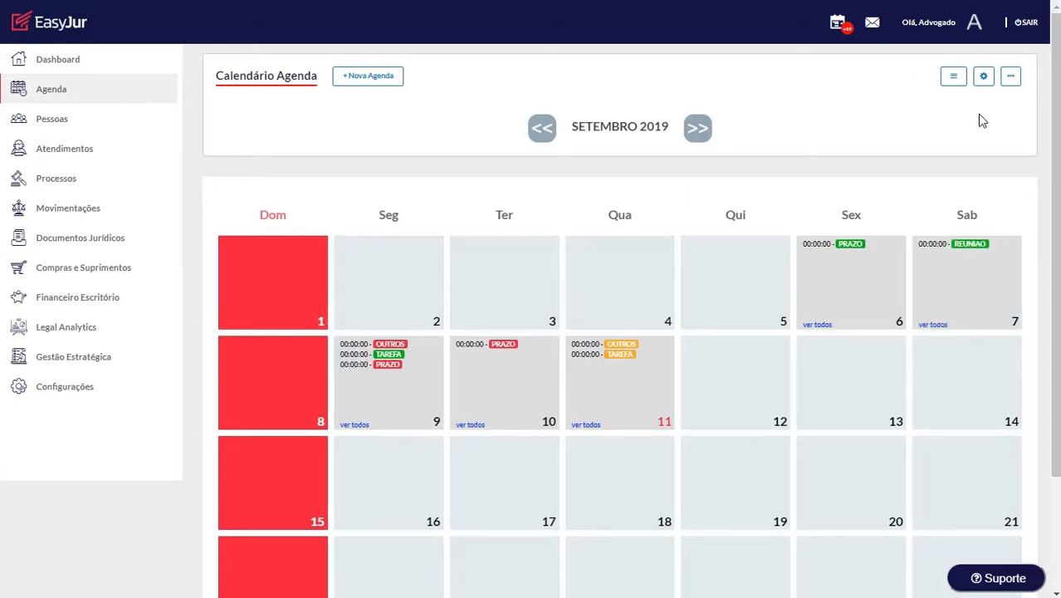
Step: Show a second user's events alongside the current user's on the September 2019 calendar
{"action": "left_click", "coordinate": [1008, 81]}
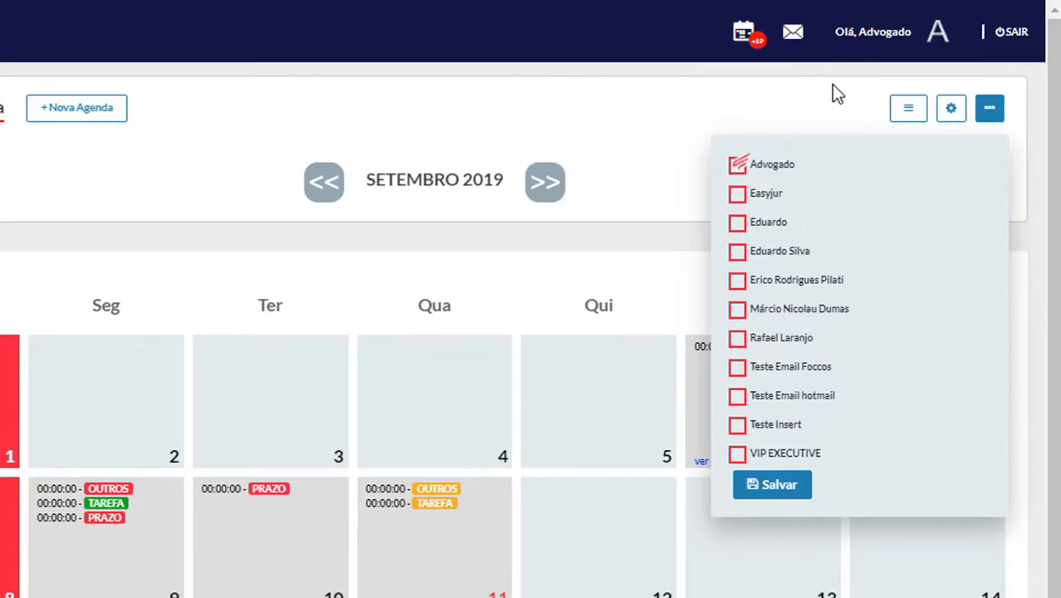
{"action": "left_click", "coordinate": [688, 123]}
{"action": "scroll", "coordinate": [743, 166], "scroll_direction": "down", "scroll_amount": 2}
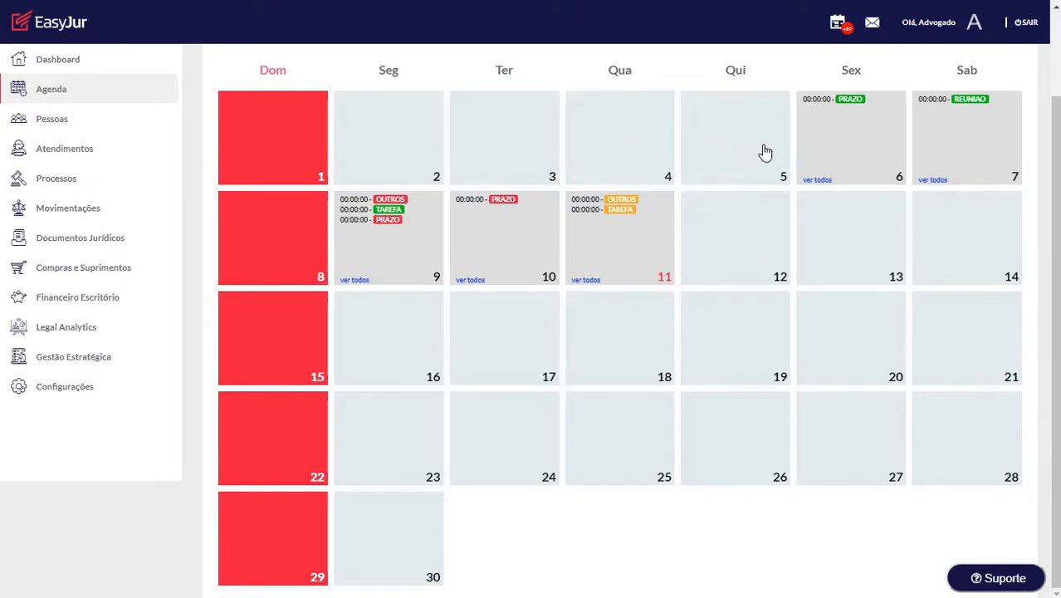
{"action": "scroll", "coordinate": [763, 152], "scroll_direction": "up", "scroll_amount": 2}
{"action": "left_click", "coordinate": [1011, 78]}
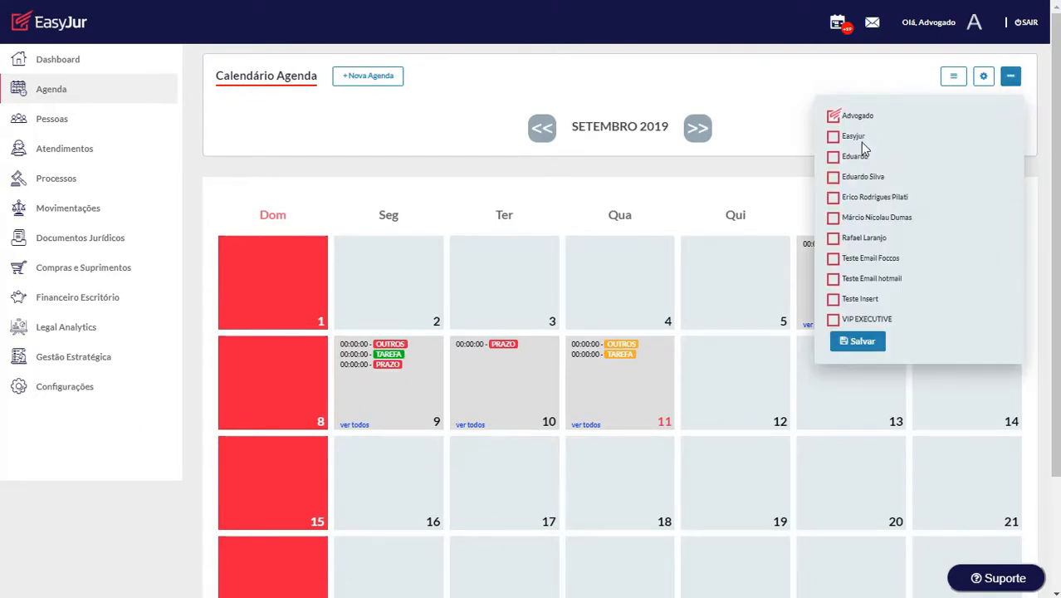
{"action": "left_click", "coordinate": [832, 156]}
{"action": "left_click", "coordinate": [858, 349]}
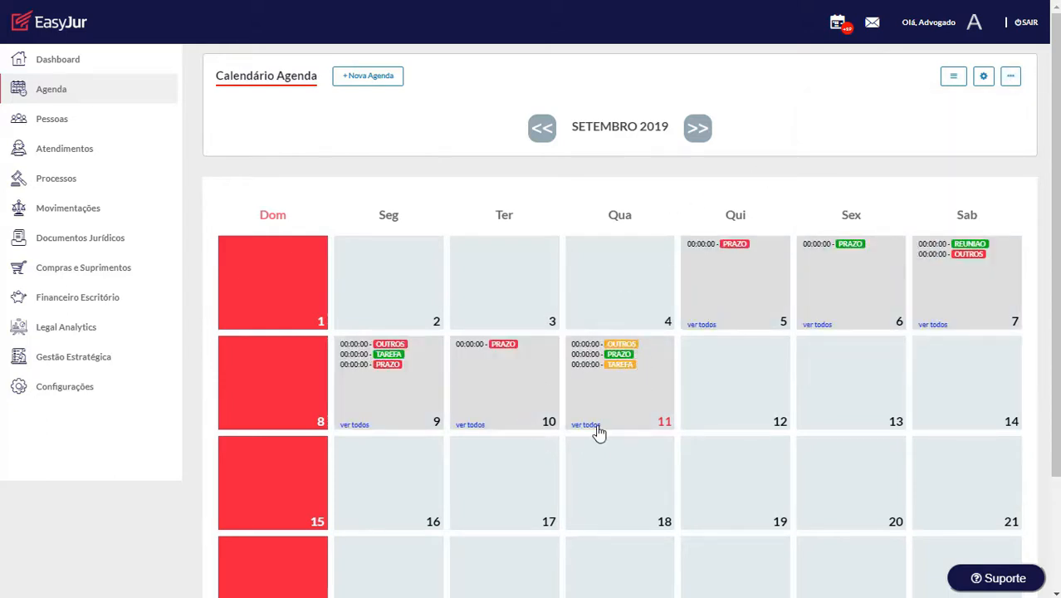
{"action": "left_click", "coordinate": [596, 424]}
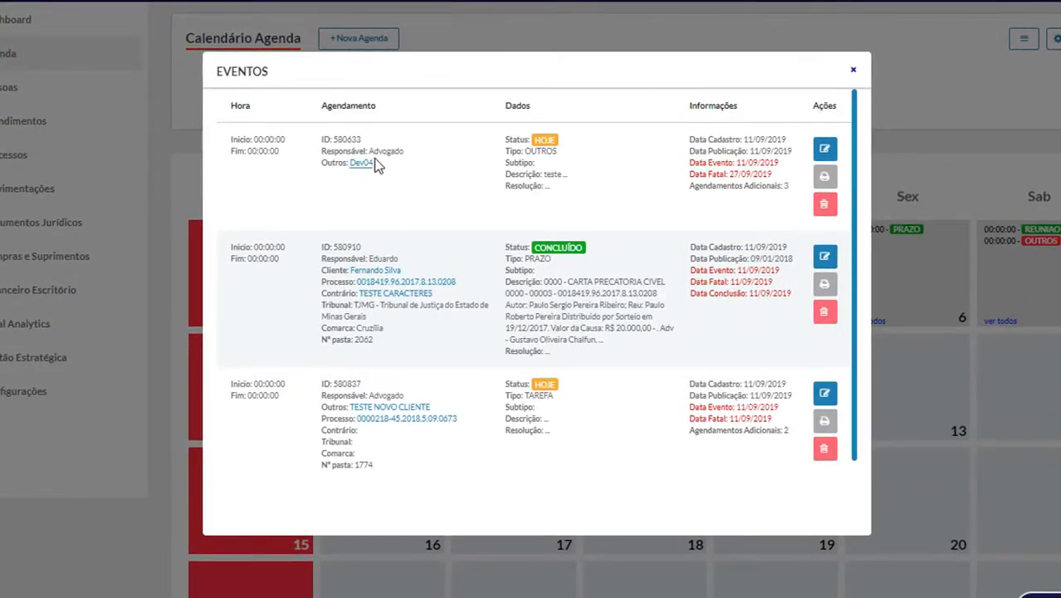
{"action": "left_click_drag", "start_coordinate": [372, 152], "coordinate": [422, 160]}
{"action": "left_click_drag", "start_coordinate": [381, 396], "coordinate": [421, 399]}
{"action": "left_click_drag", "start_coordinate": [369, 259], "coordinate": [411, 261]}
{"action": "left_click", "coordinate": [824, 258]}
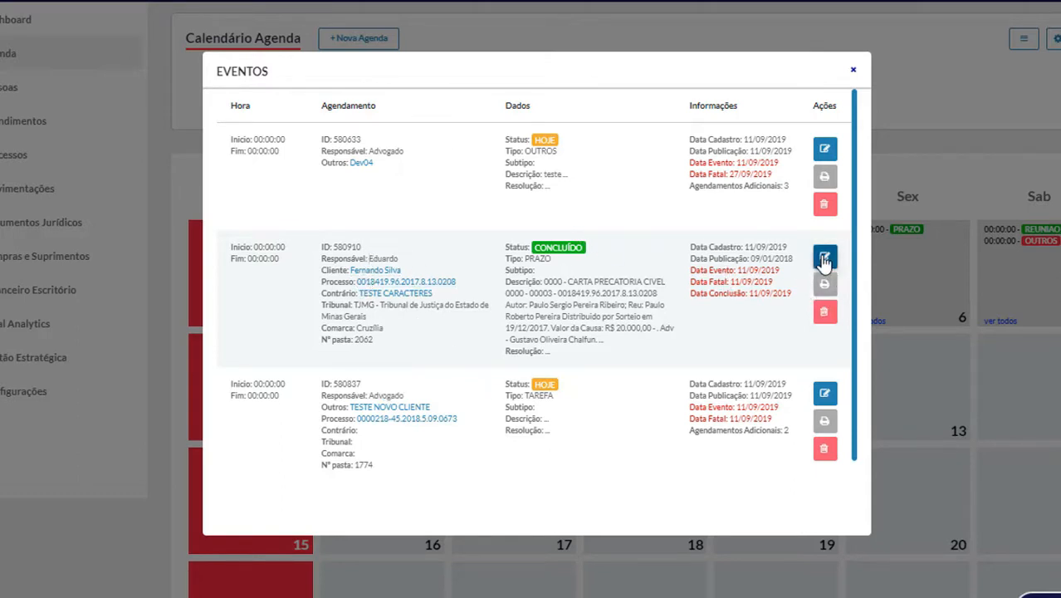
{"action": "left_click", "coordinate": [854, 73]}
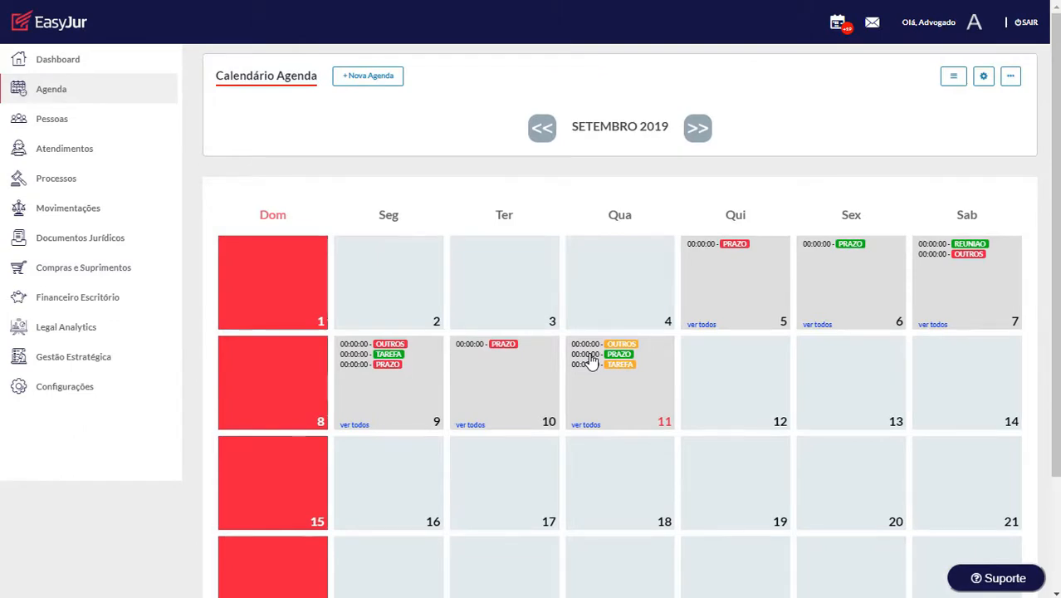
Step: Inspect the 11 September deadline task, then browse to October 2019 and back
{"action": "left_click", "coordinate": [591, 361]}
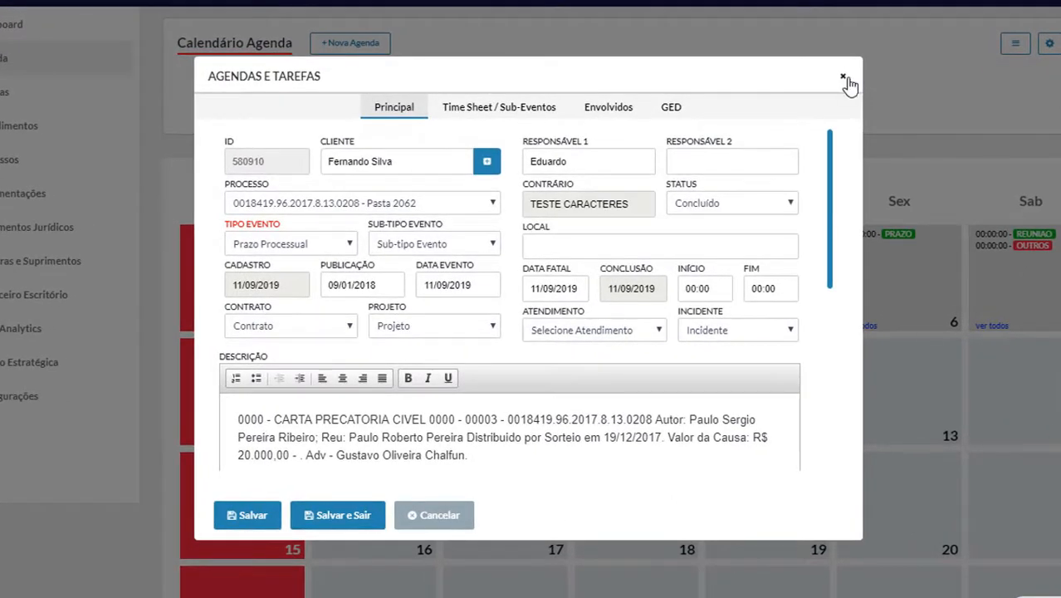
{"action": "left_click", "coordinate": [843, 78]}
{"action": "scroll", "coordinate": [714, 370], "scroll_direction": "down", "scroll_amount": 3}
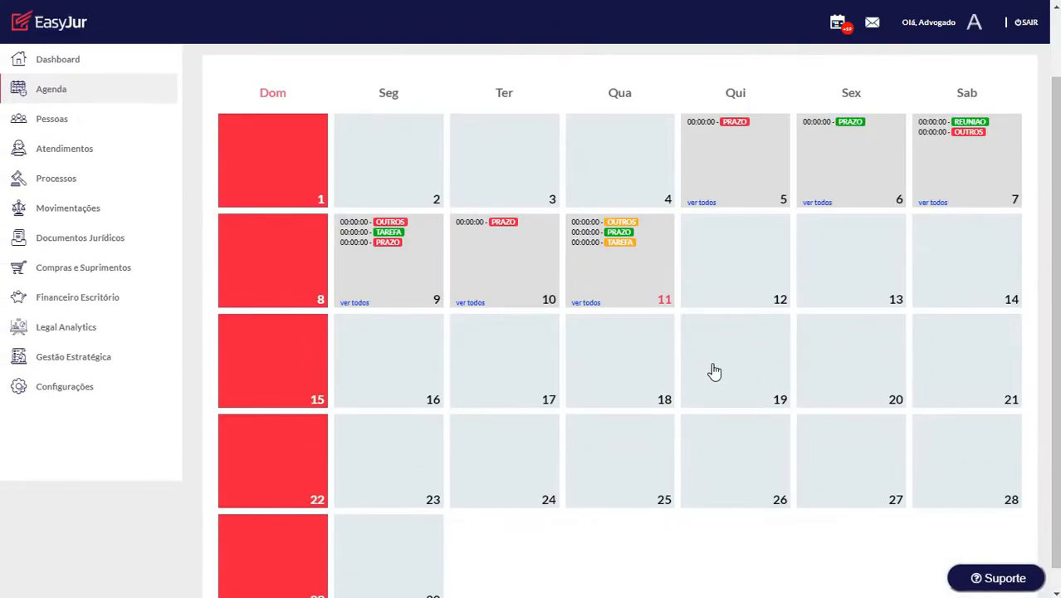
{"action": "scroll", "coordinate": [685, 368], "scroll_direction": "up", "scroll_amount": 3}
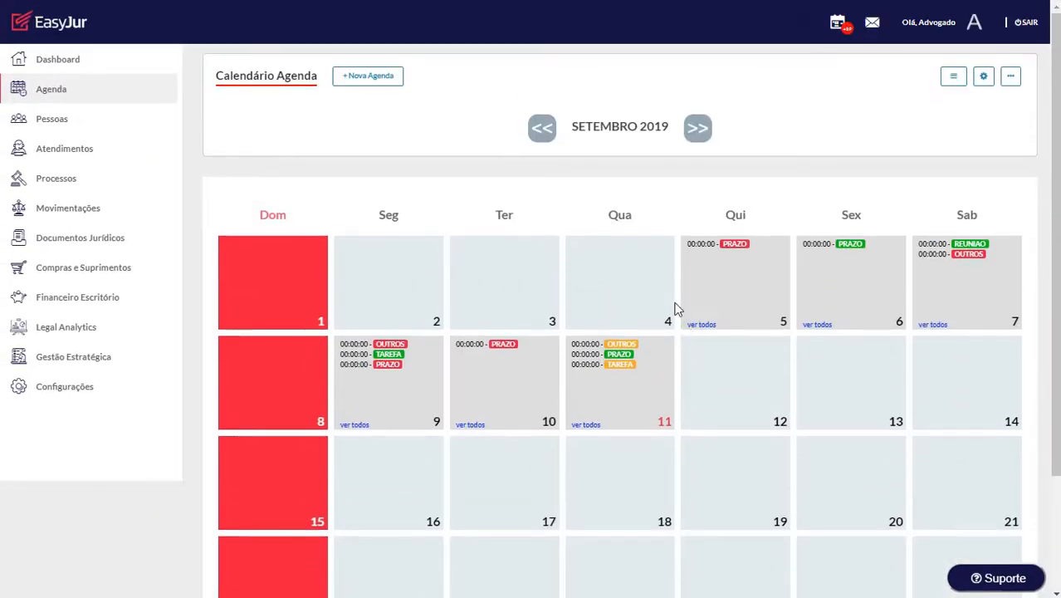
{"action": "scroll", "coordinate": [753, 208], "scroll_direction": "down", "scroll_amount": 3}
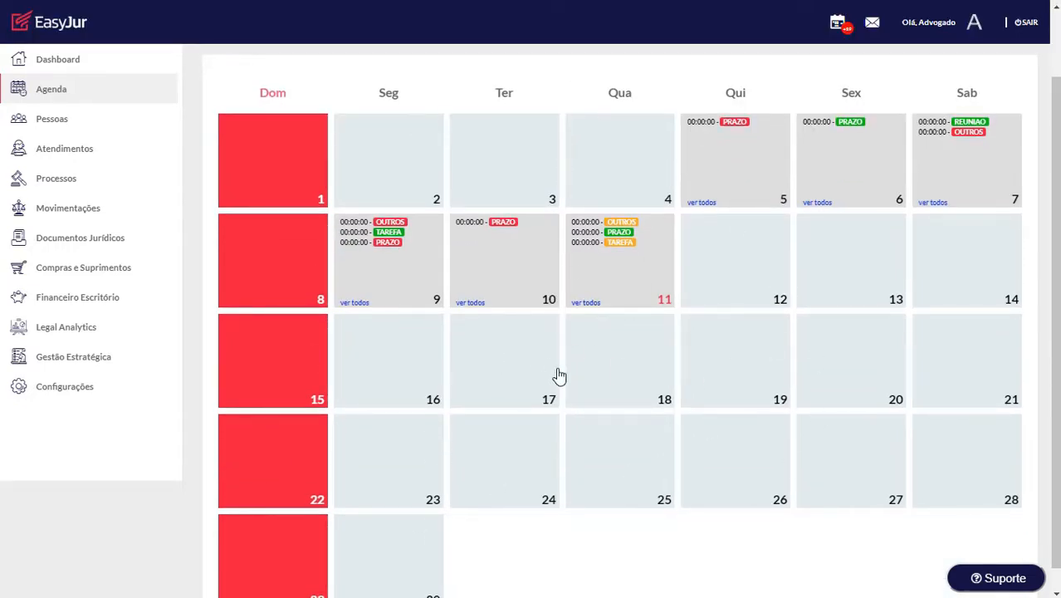
{"action": "scroll", "coordinate": [581, 384], "scroll_direction": "down", "scroll_amount": 1}
{"action": "scroll", "coordinate": [547, 290], "scroll_direction": "up", "scroll_amount": 3}
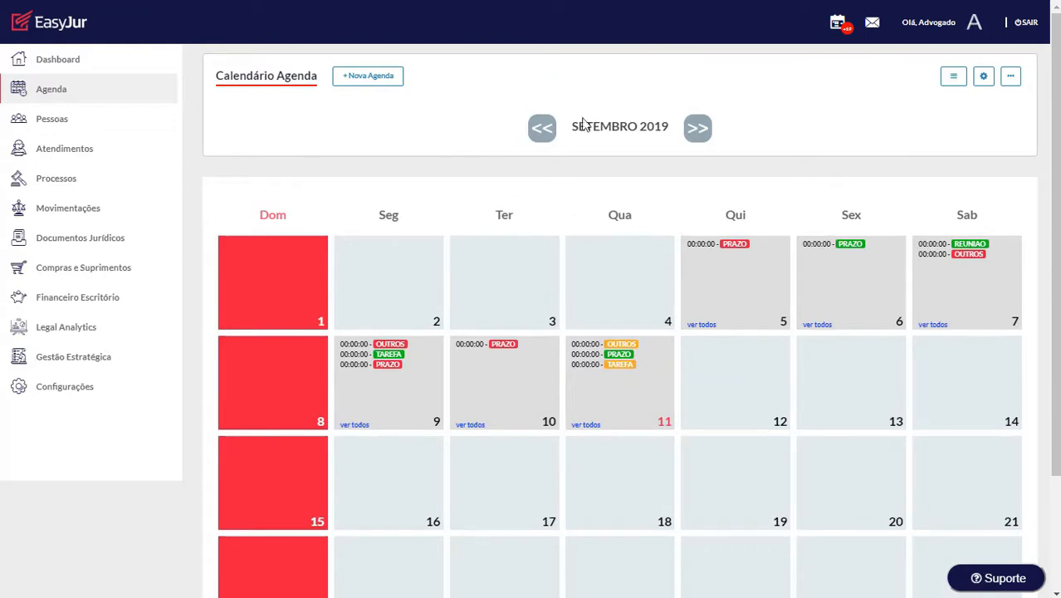
{"action": "left_click", "coordinate": [701, 141]}
{"action": "left_click", "coordinate": [541, 130]}
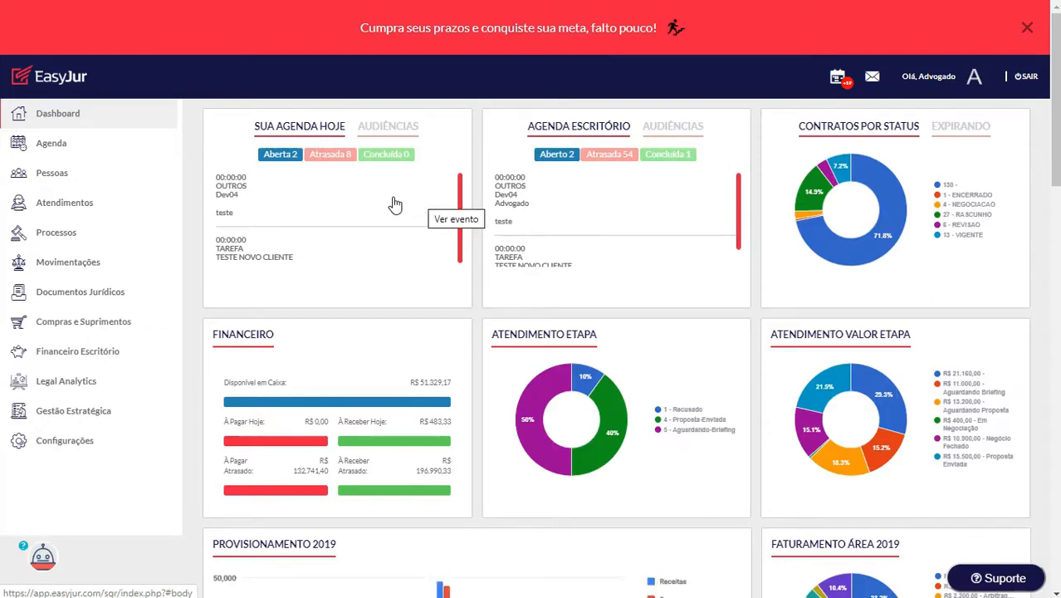
Step: Switch to today's hearings, then bring up the event sub-types list
{"action": "left_click", "coordinate": [388, 127]}
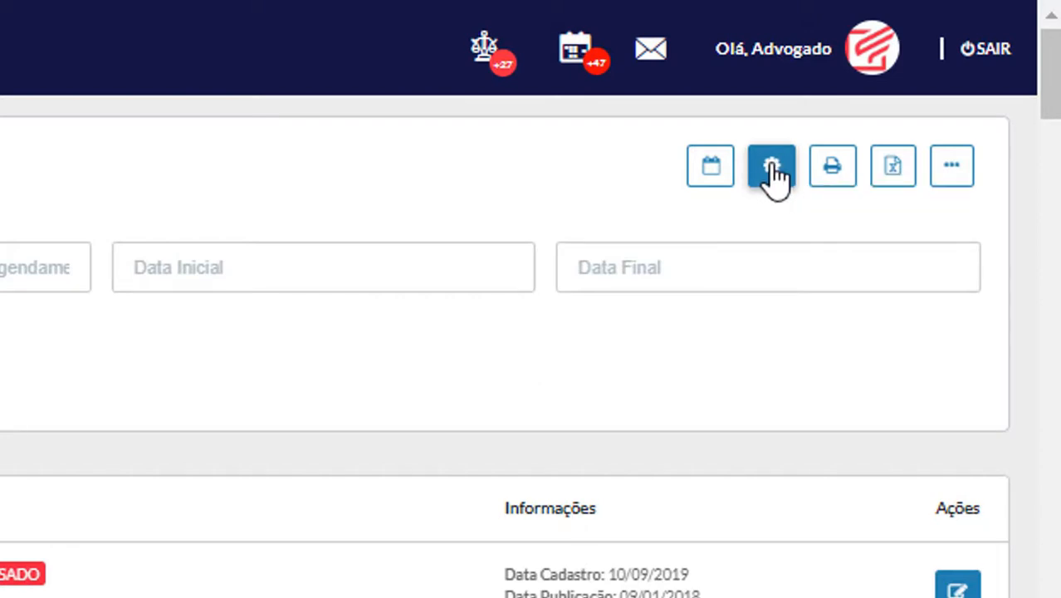
{"action": "left_click", "coordinate": [771, 170]}
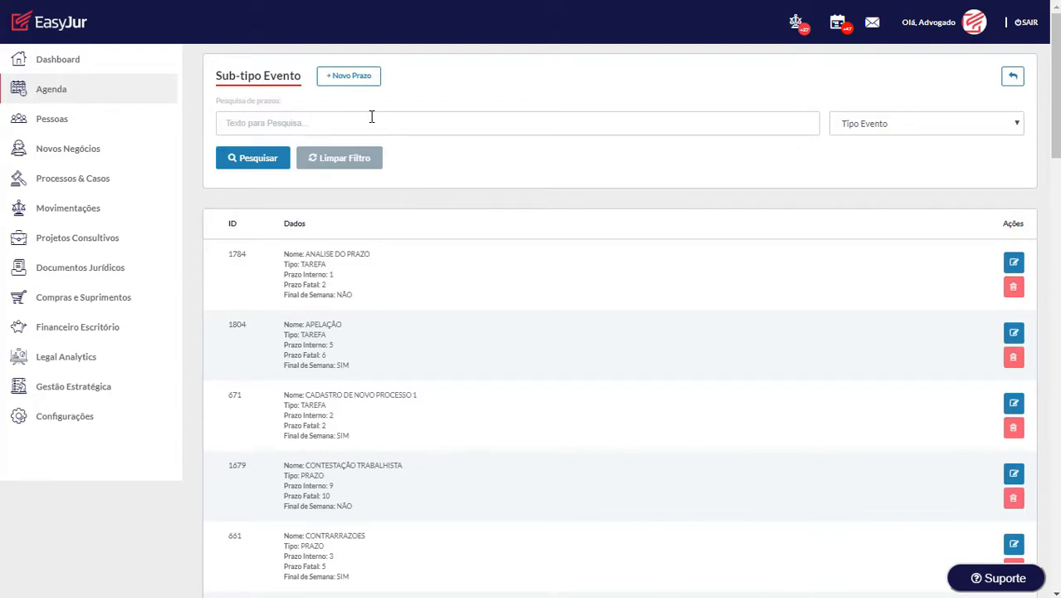
Step: Enter new sub-type 'Prazo Teste': Prazo Processual, internal 4, fatal 5 days, weekends not counted
{"action": "left_click", "coordinate": [349, 76]}
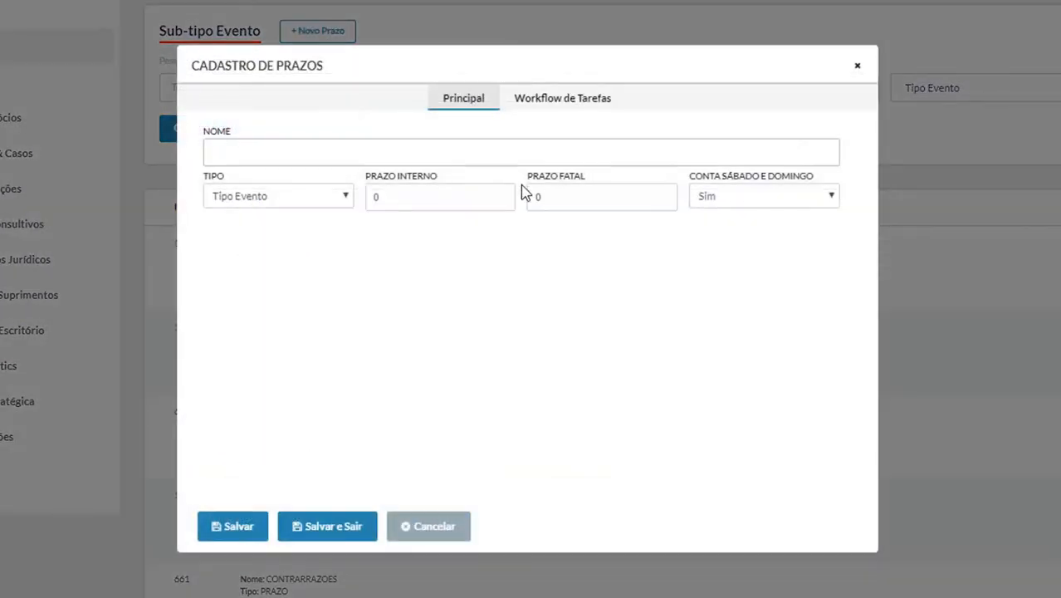
{"action": "left_click", "coordinate": [358, 145]}
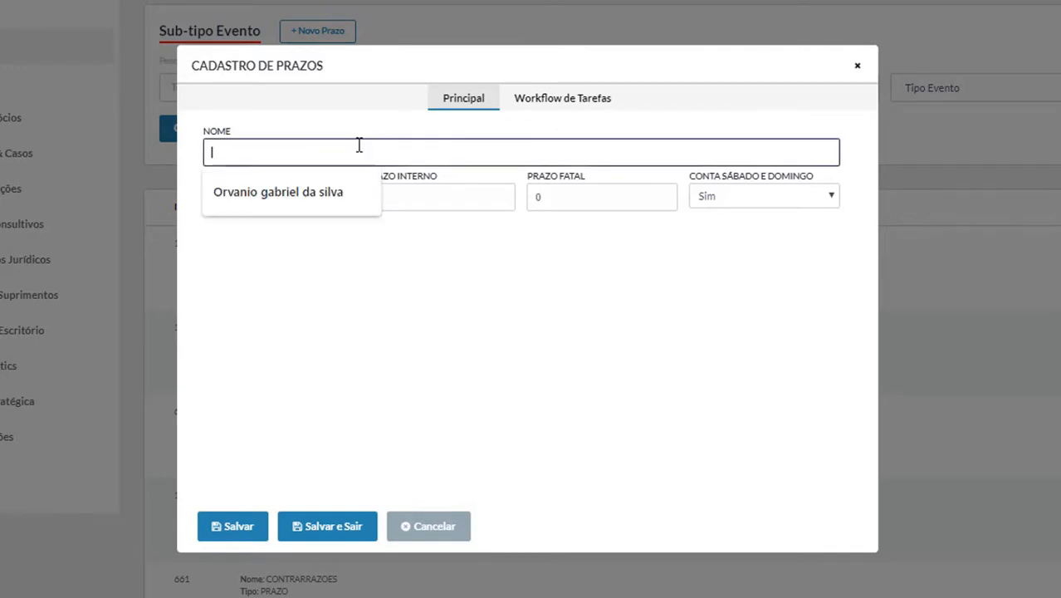
{"action": "type", "text": "Prazo Teste"}
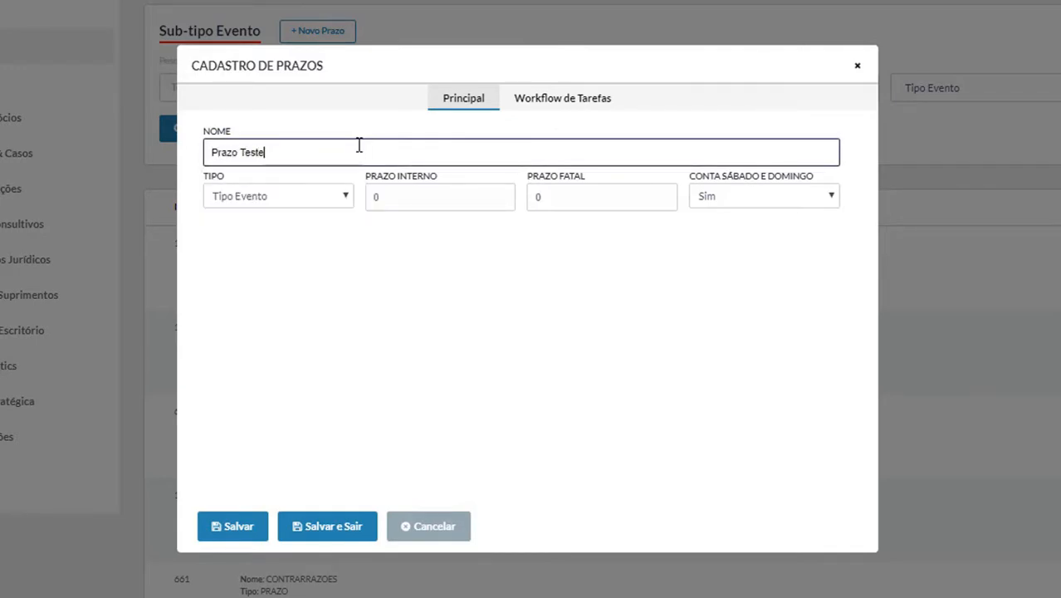
{"action": "left_click", "coordinate": [342, 196]}
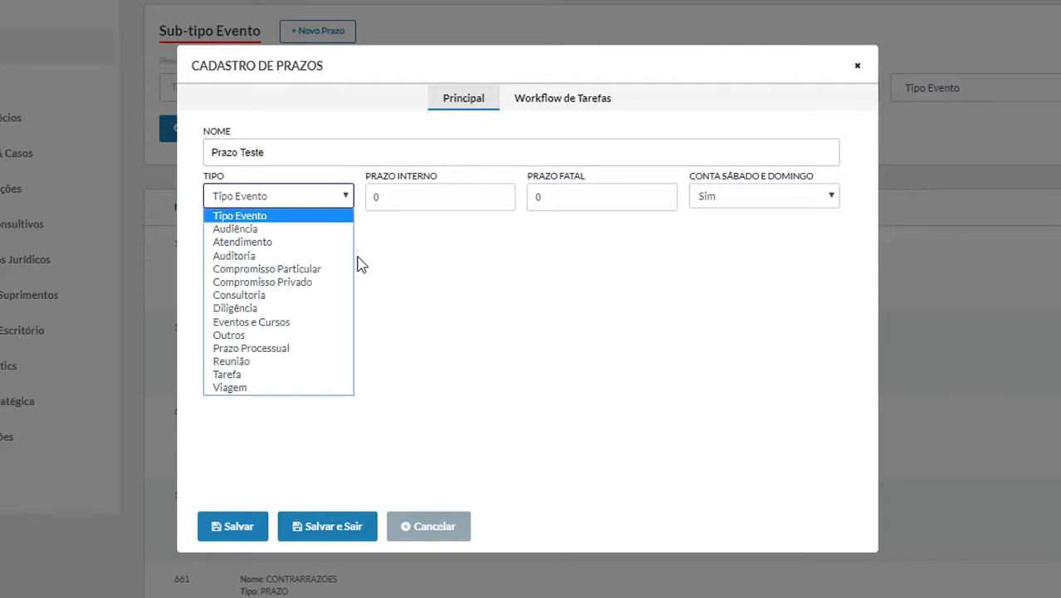
{"action": "left_click", "coordinate": [292, 348]}
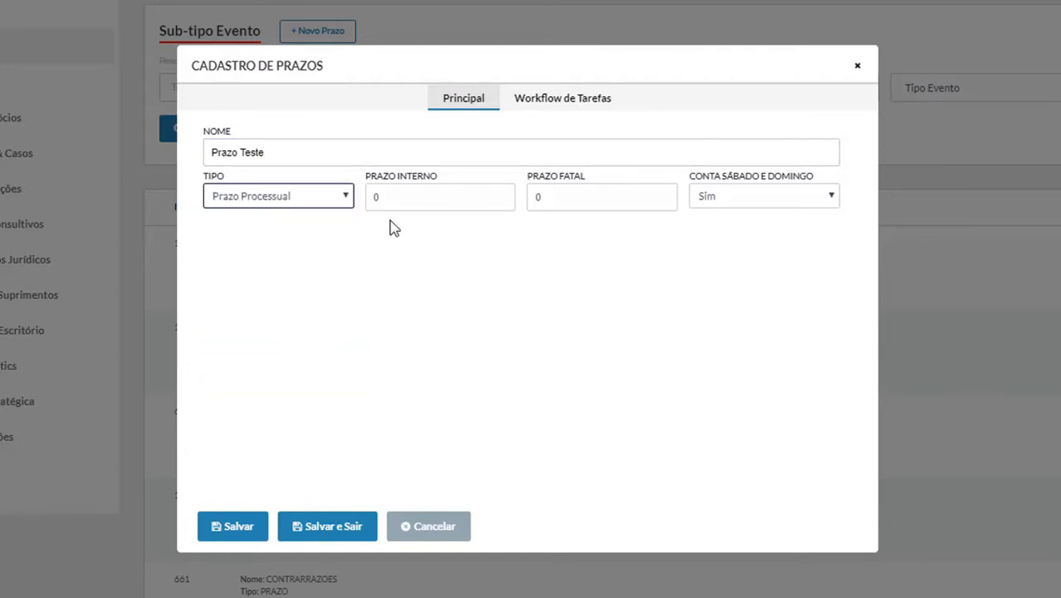
{"action": "left_click", "coordinate": [402, 194]}
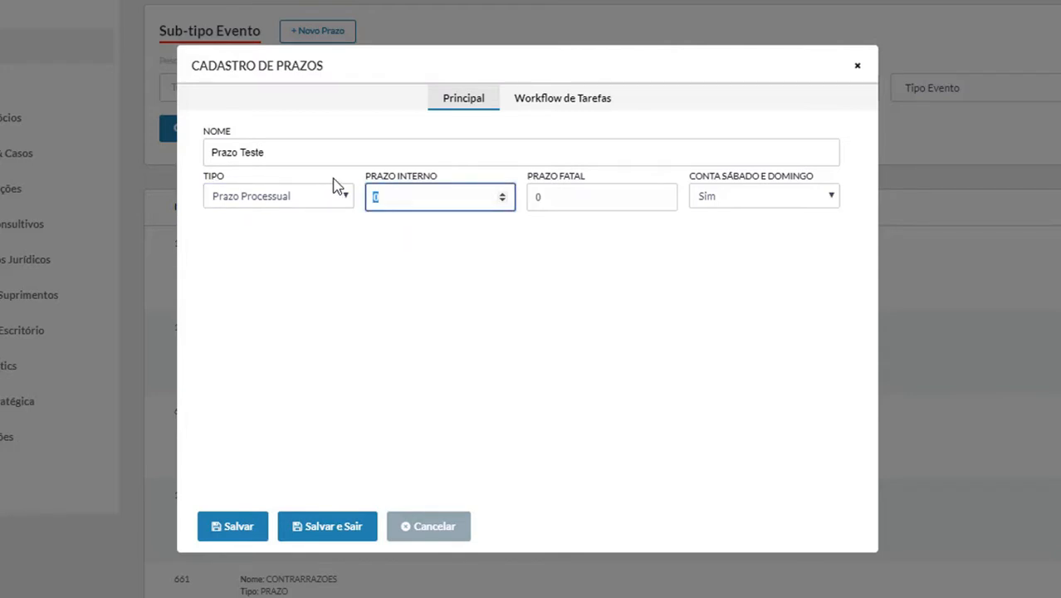
{"action": "key", "text": "Tab"}
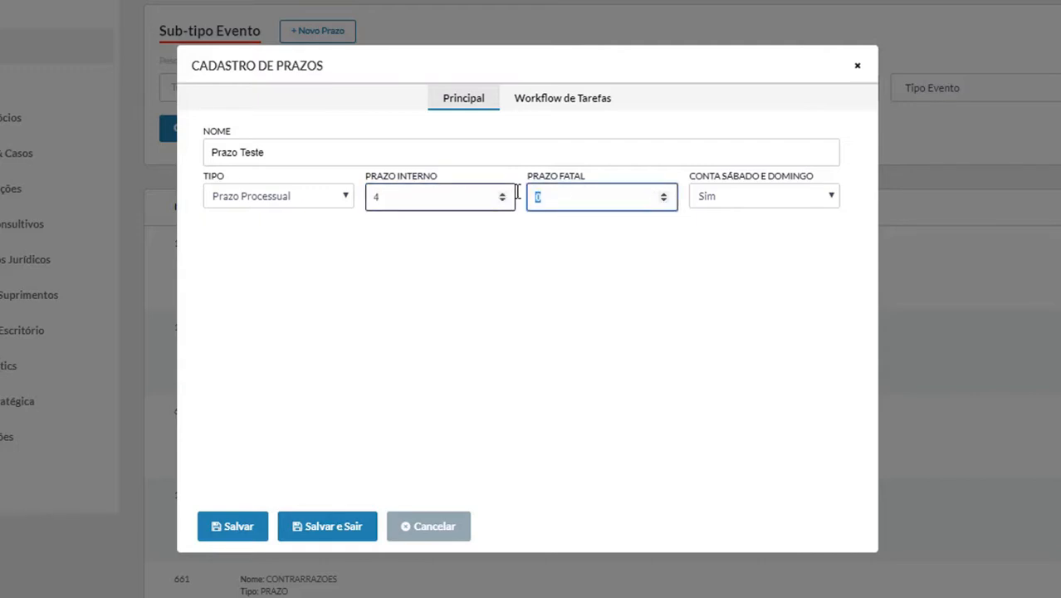
{"action": "type", "text": "5"}
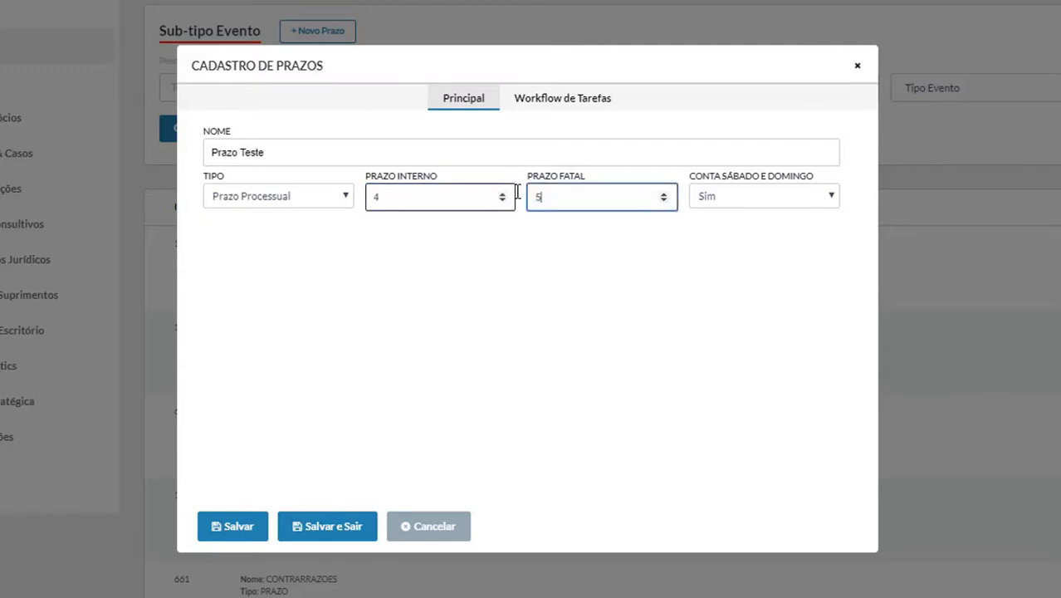
{"action": "left_click", "coordinate": [804, 196]}
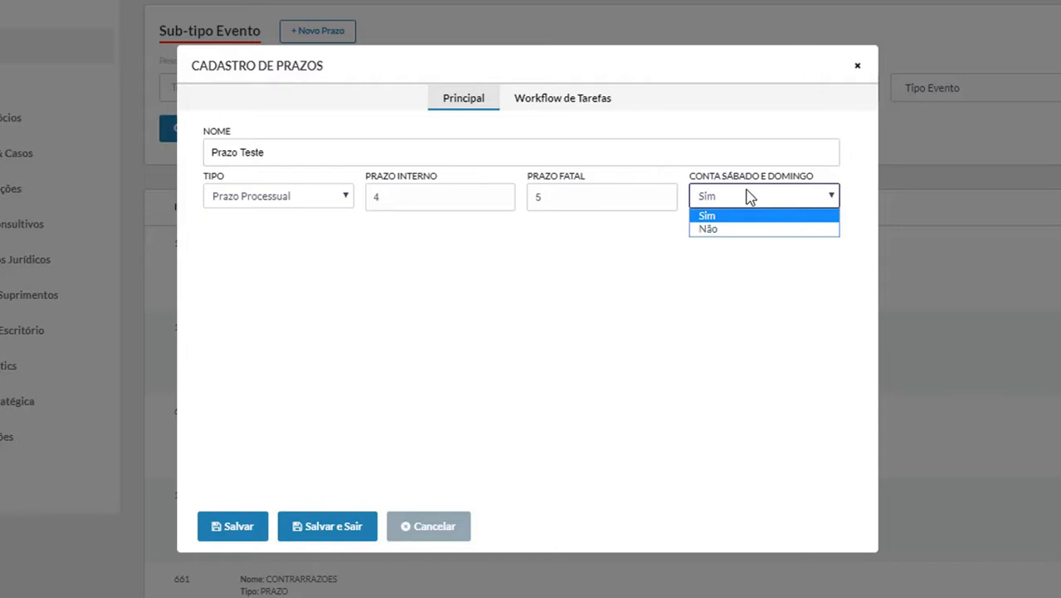
{"action": "left_click", "coordinate": [755, 229]}
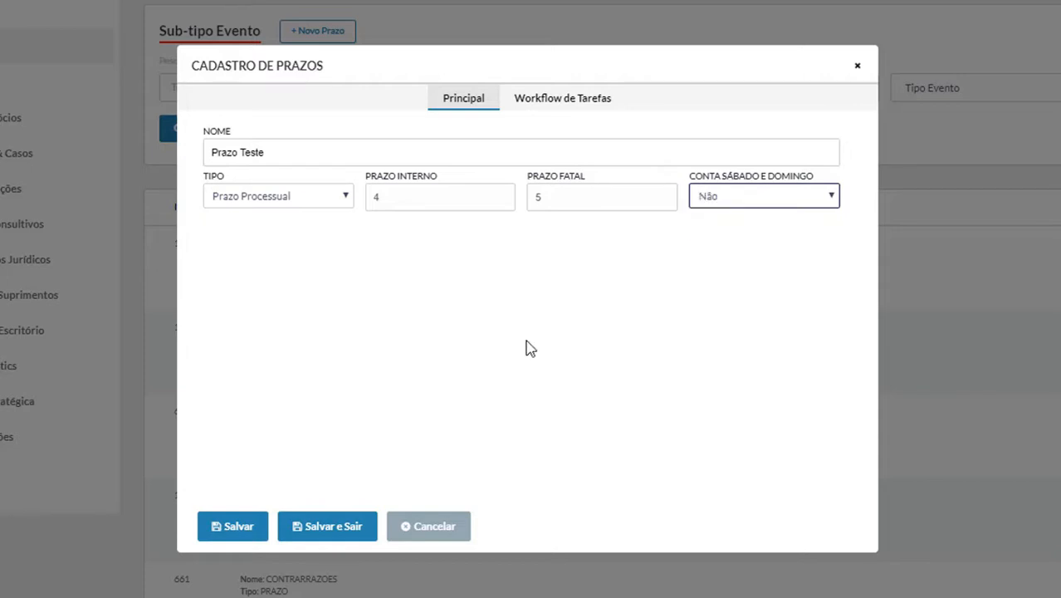
Step: Save Prazo Teste, then schedule the first publication's deadline with sub-type Prazo Teste and recalculated dates
{"action": "left_click", "coordinate": [349, 522]}
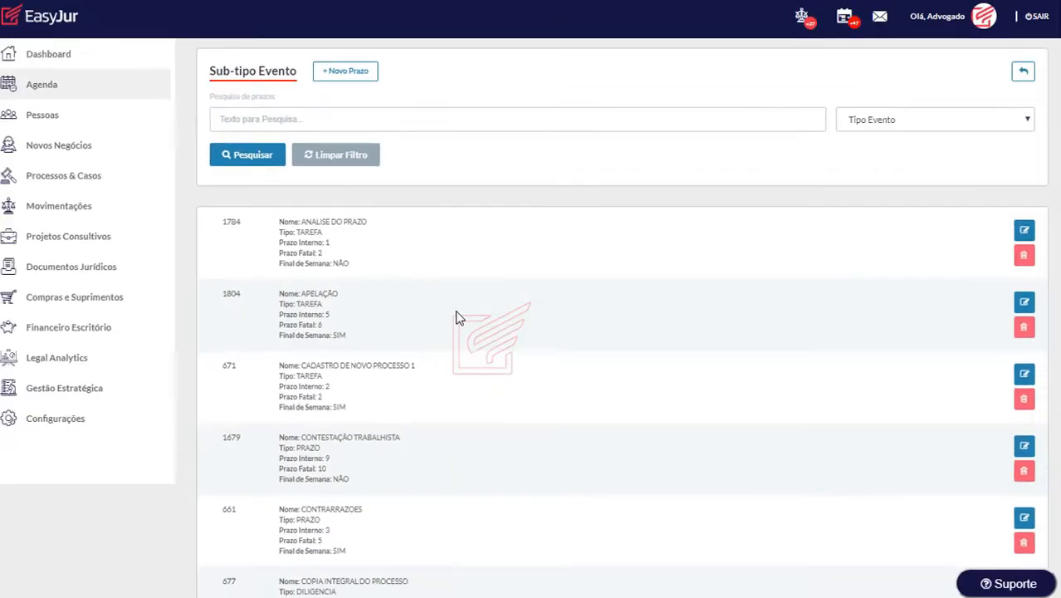
{"action": "left_click", "coordinate": [114, 206]}
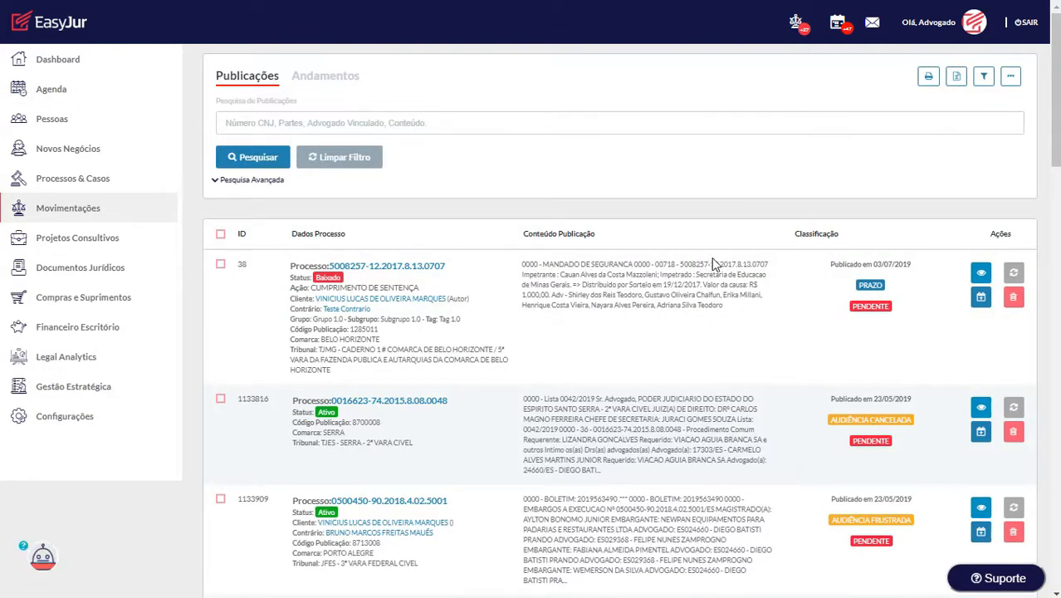
{"action": "left_click", "coordinate": [980, 298]}
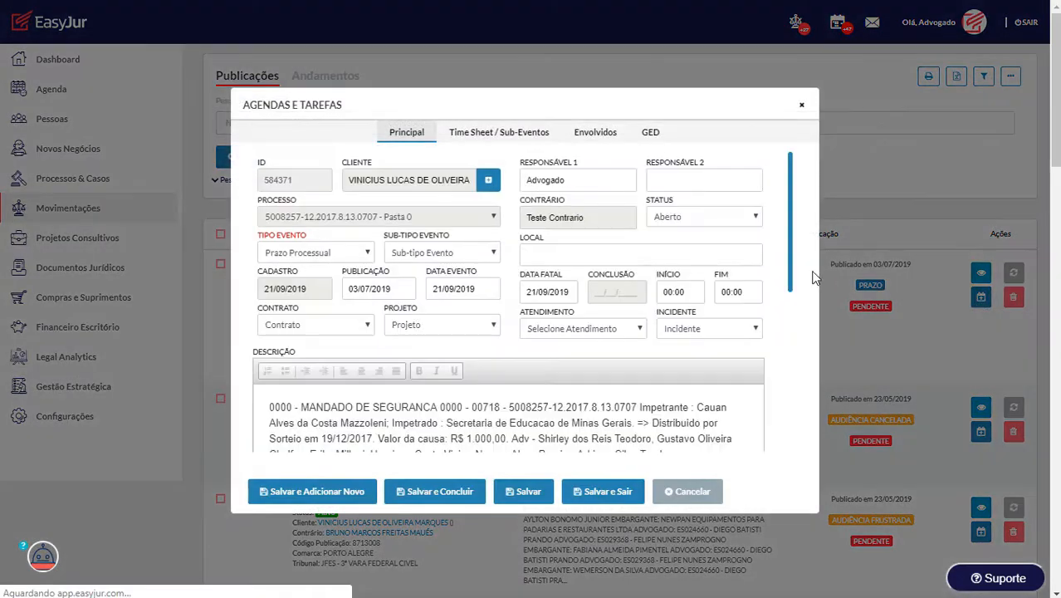
{"action": "left_click", "coordinate": [477, 259]}
{"action": "scroll", "coordinate": [475, 301], "scroll_direction": "down", "scroll_amount": 3}
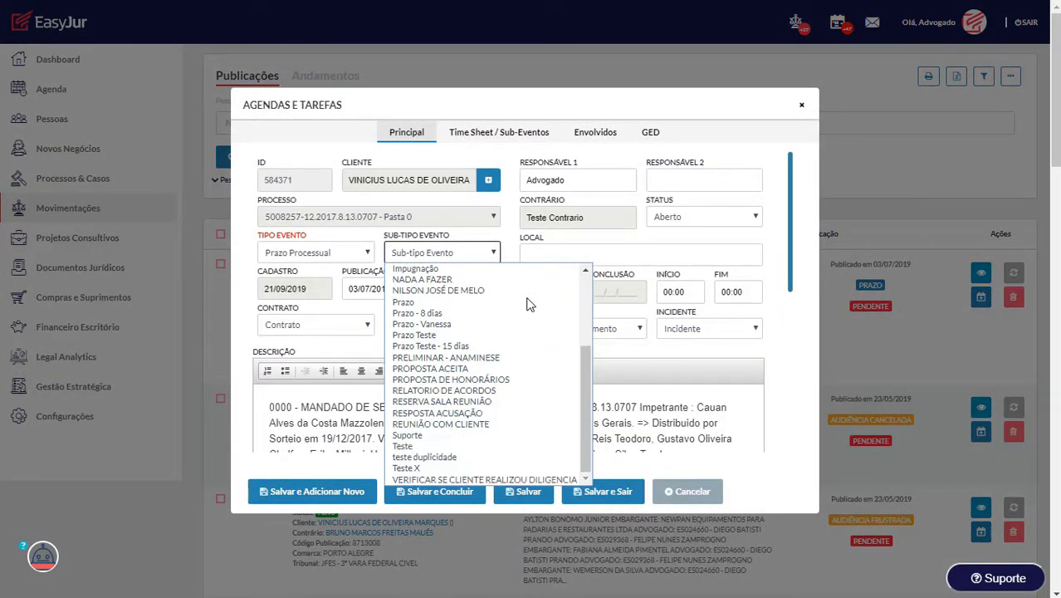
{"action": "left_click", "coordinate": [487, 335]}
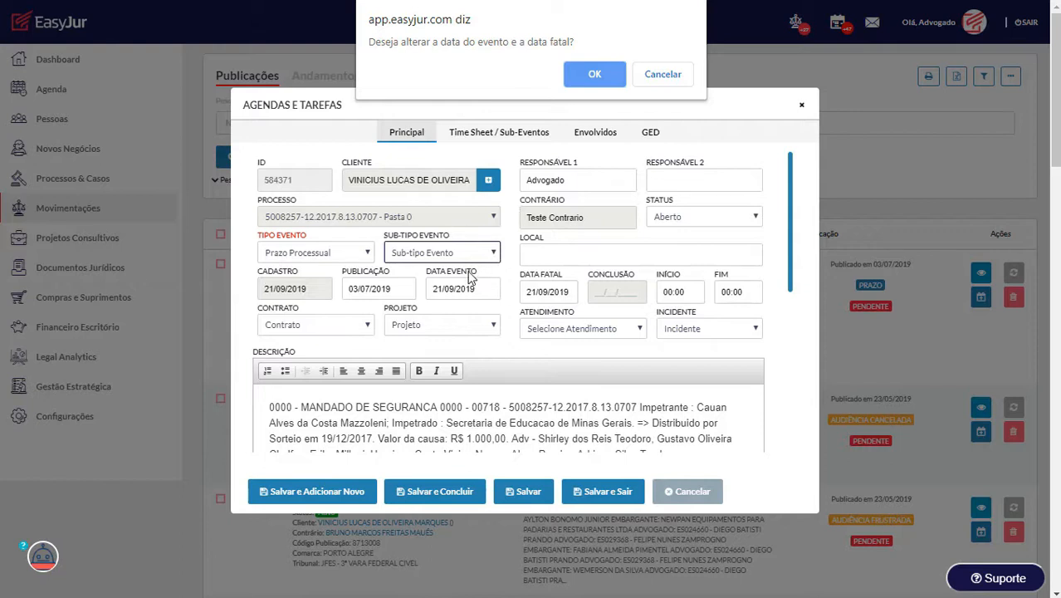
{"action": "left_click", "coordinate": [600, 74]}
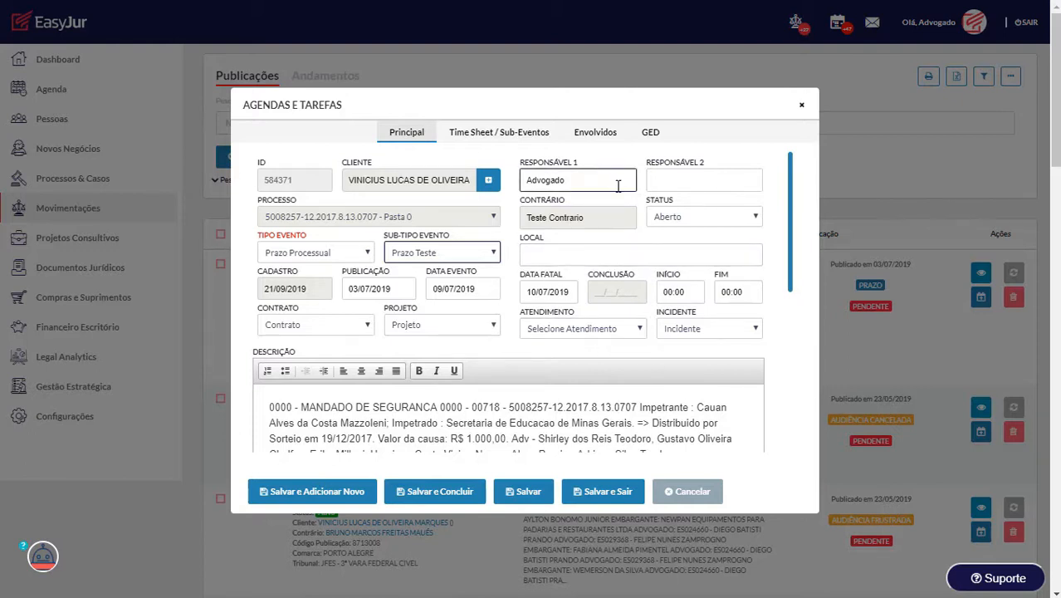
{"action": "left_click", "coordinate": [608, 491]}
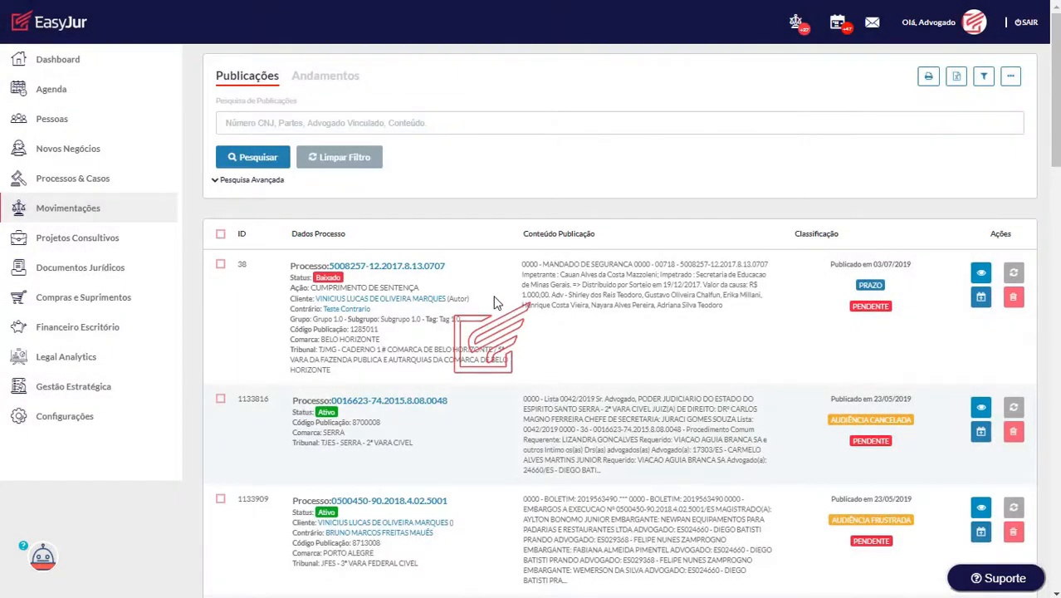
Step: Search the agenda for event type Prazo Processual with sub-type Prazo Teste
{"action": "left_click", "coordinate": [146, 93]}
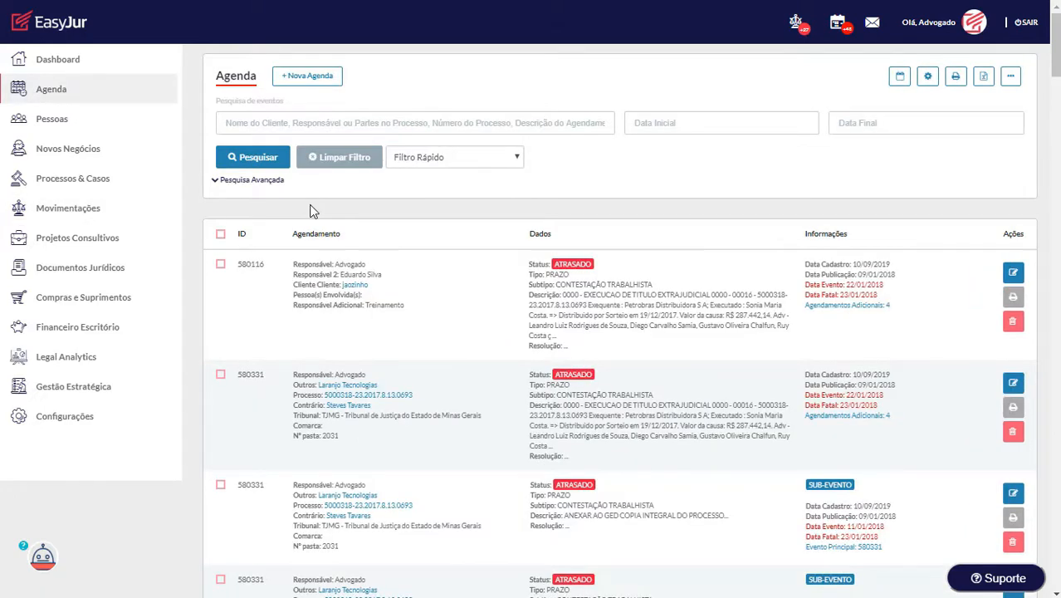
{"action": "left_click", "coordinate": [264, 180]}
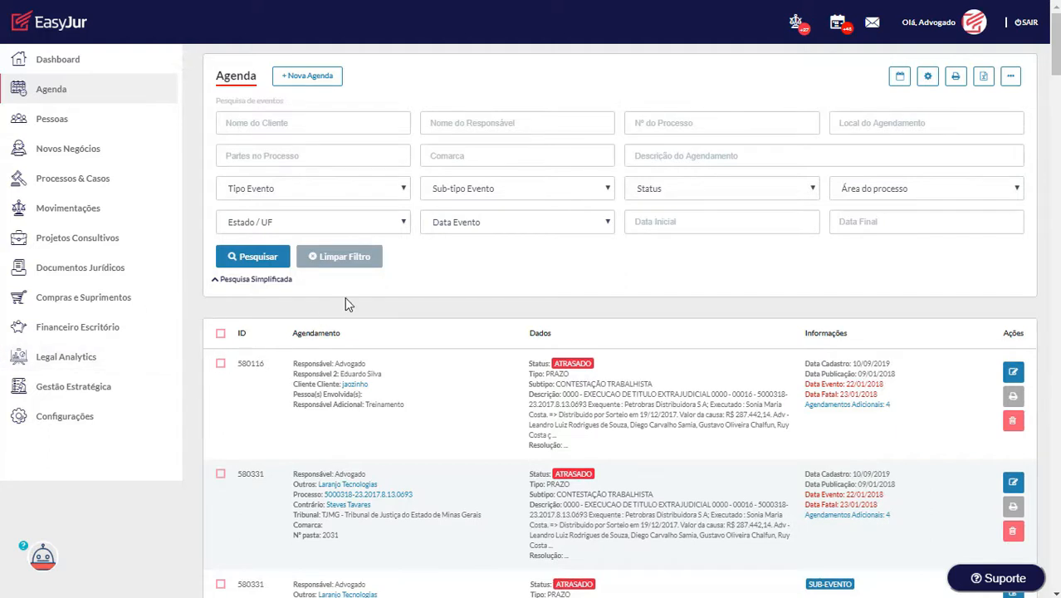
{"action": "left_click", "coordinate": [344, 190]}
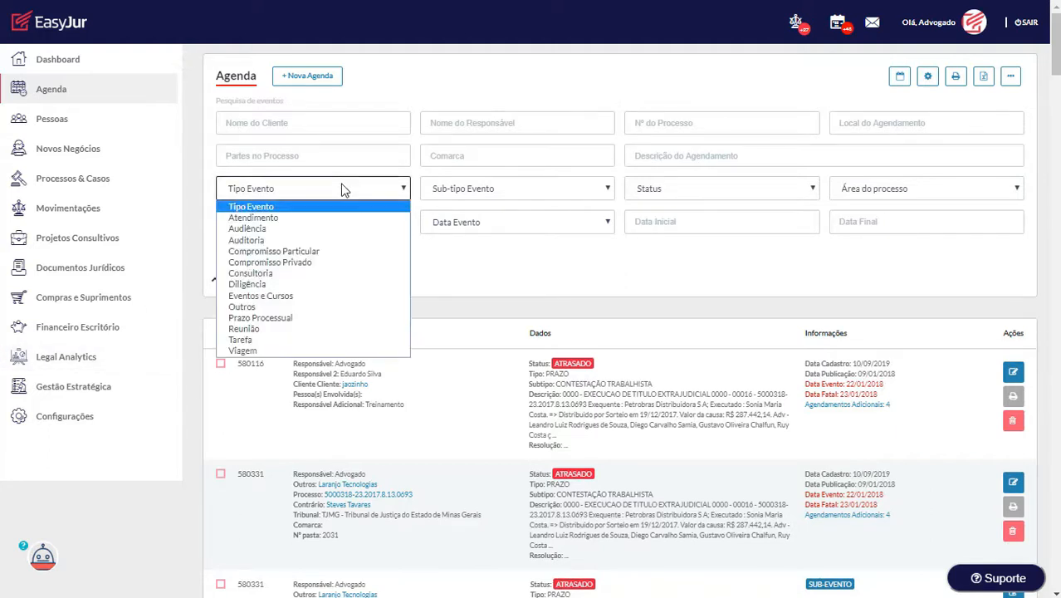
{"action": "left_click", "coordinate": [357, 317]}
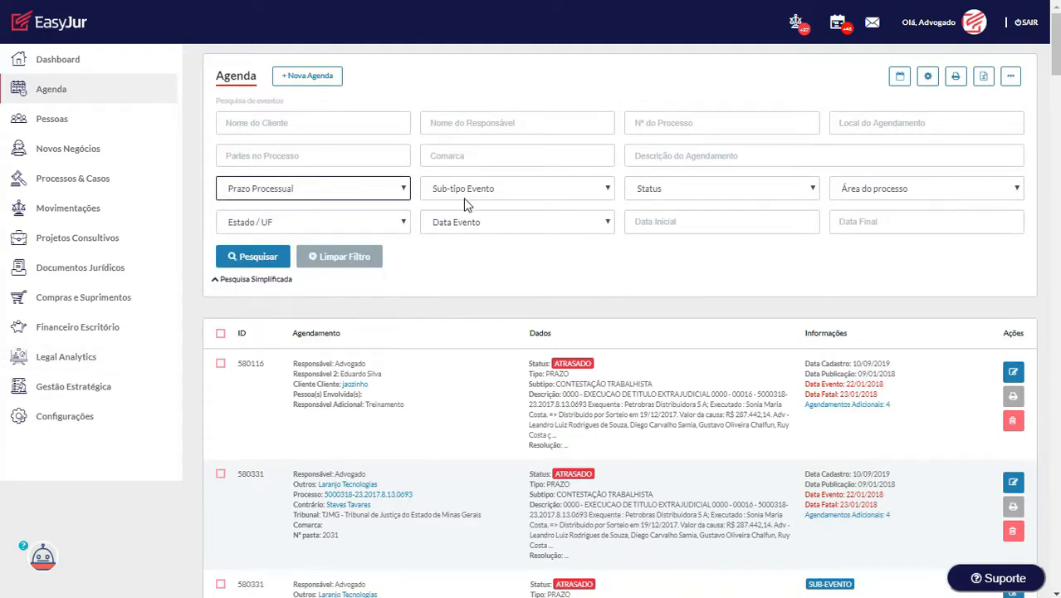
{"action": "left_click", "coordinate": [465, 189]}
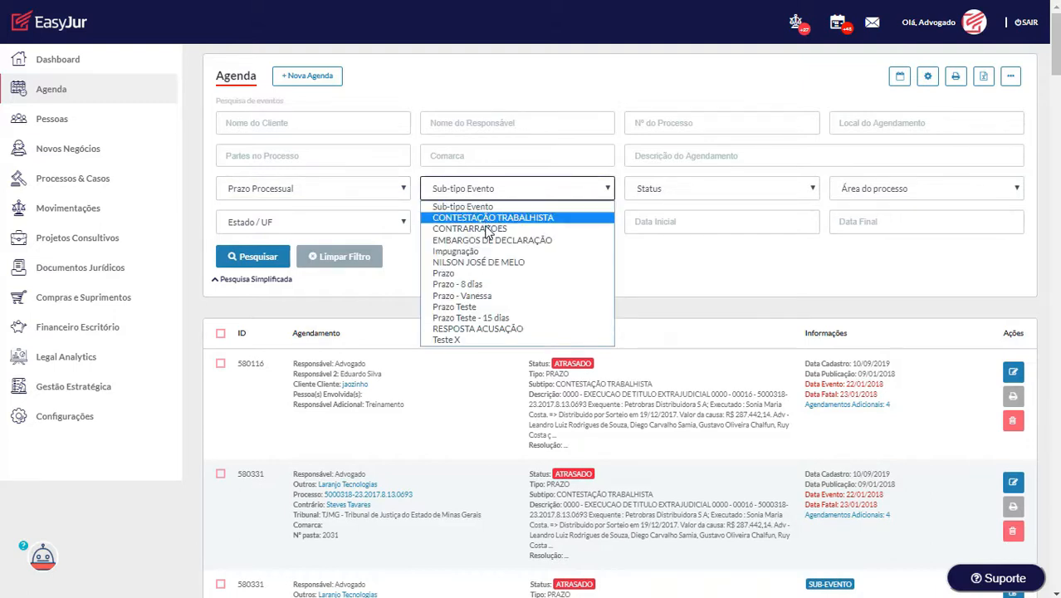
{"action": "left_click", "coordinate": [485, 307]}
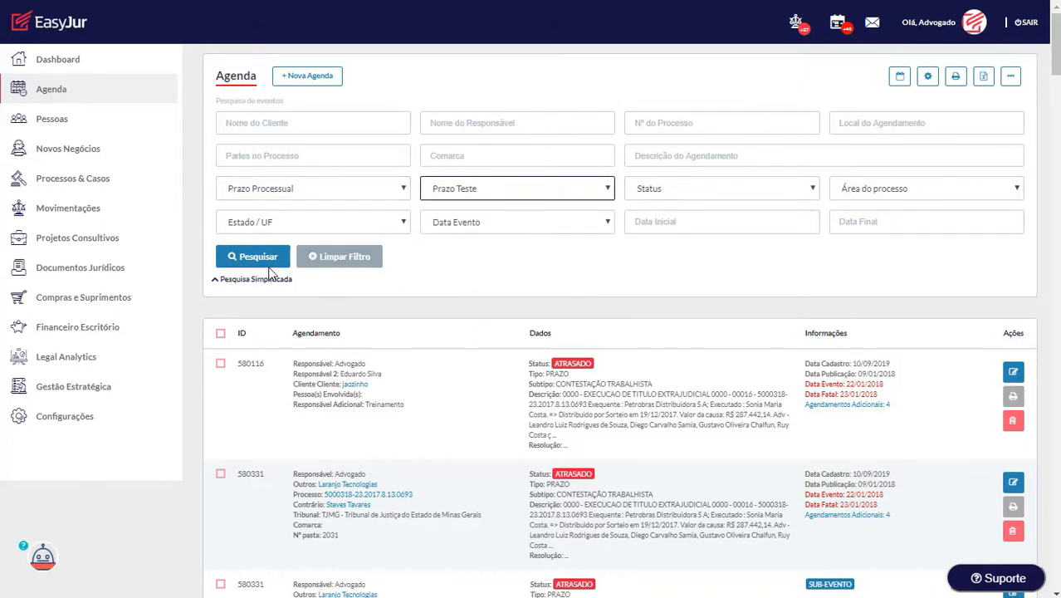
{"action": "left_click", "coordinate": [261, 260]}
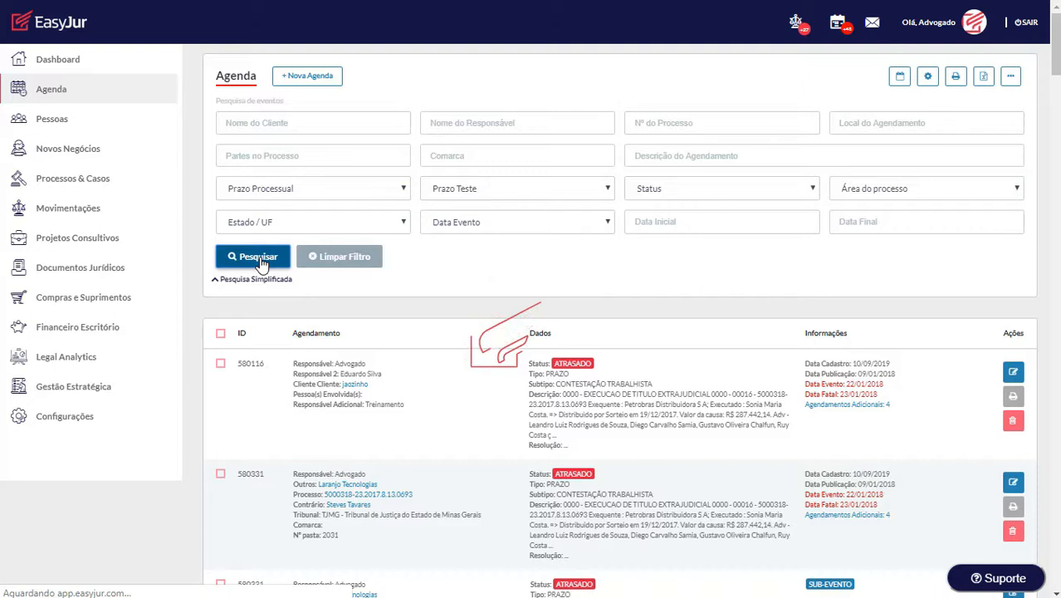